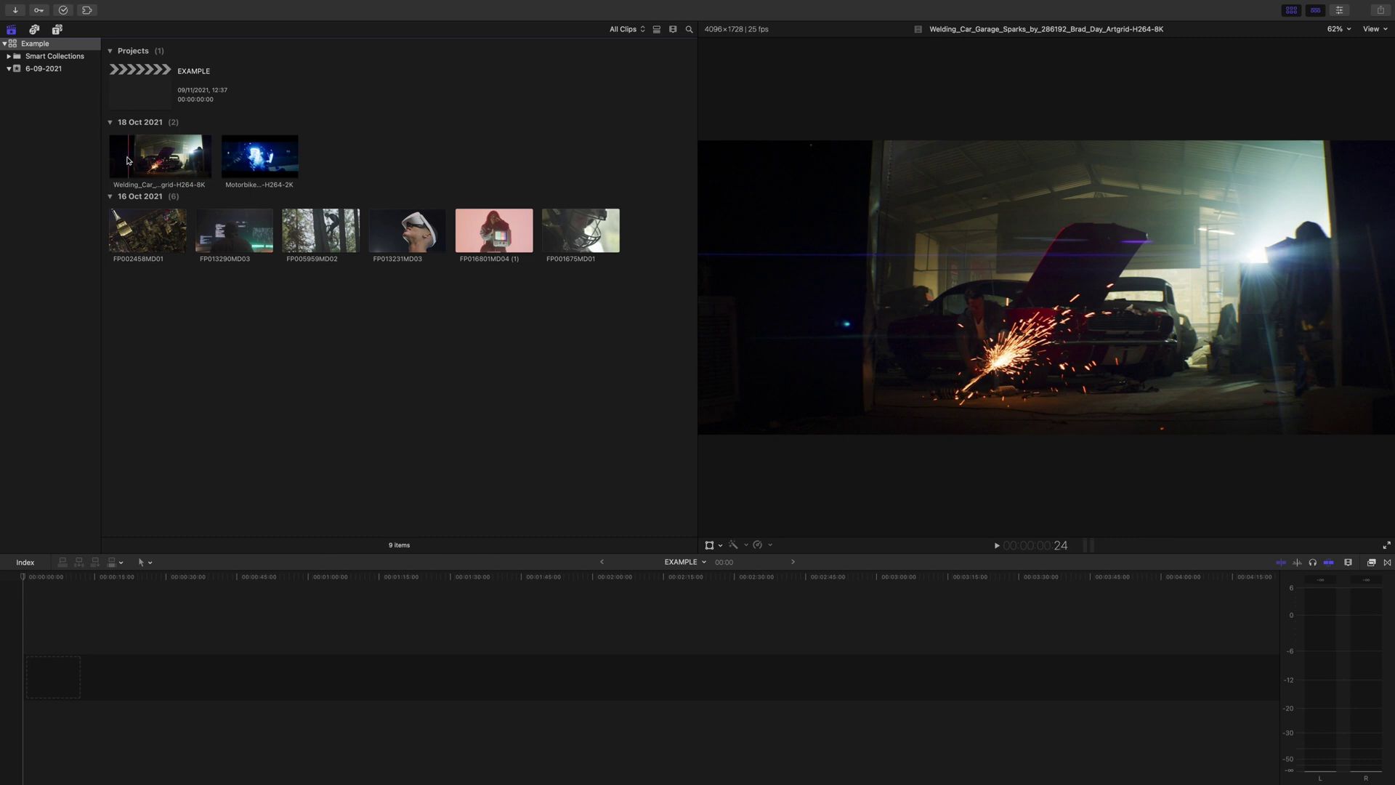
Rate the entire Welding_Car garage sparks clip as a Favorite.
left_click(169, 158)
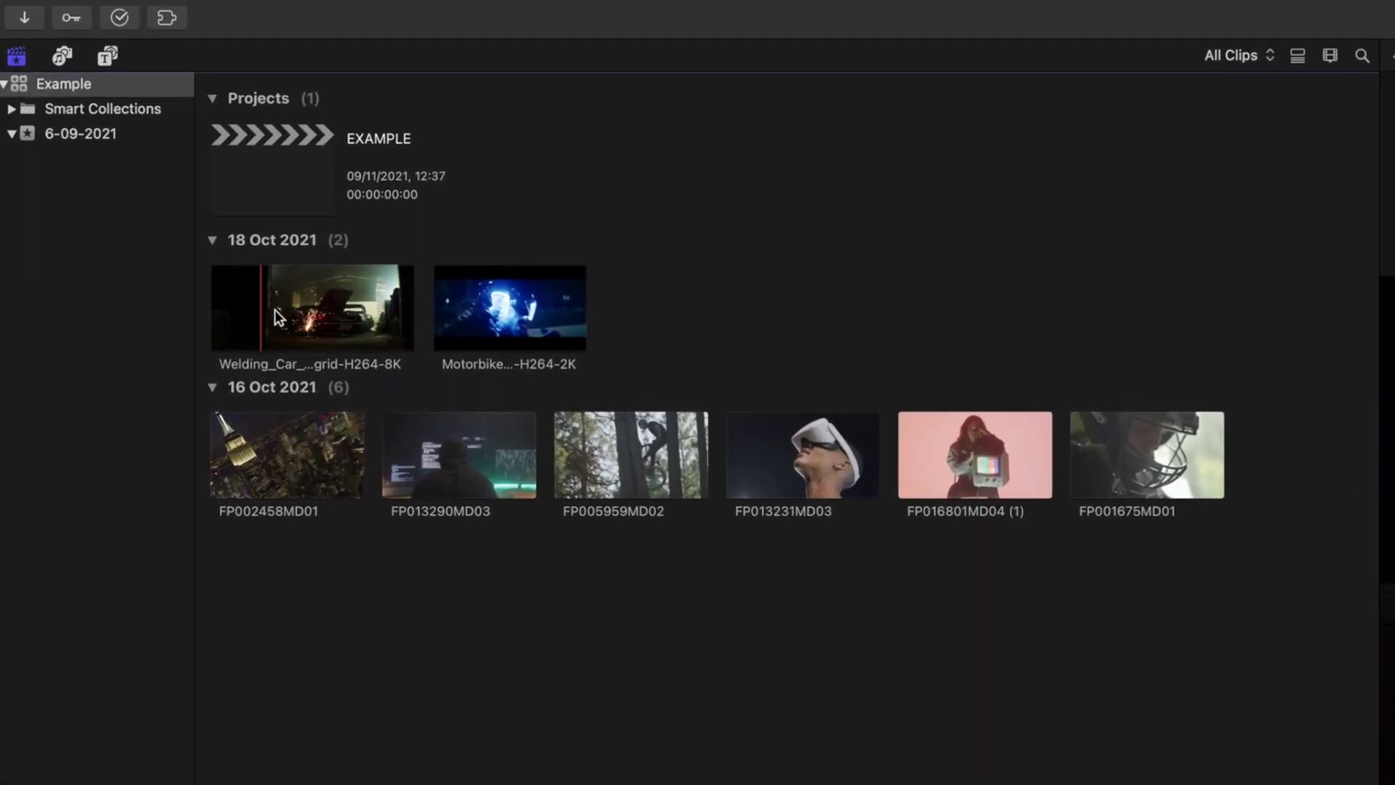
left_click(313, 320)
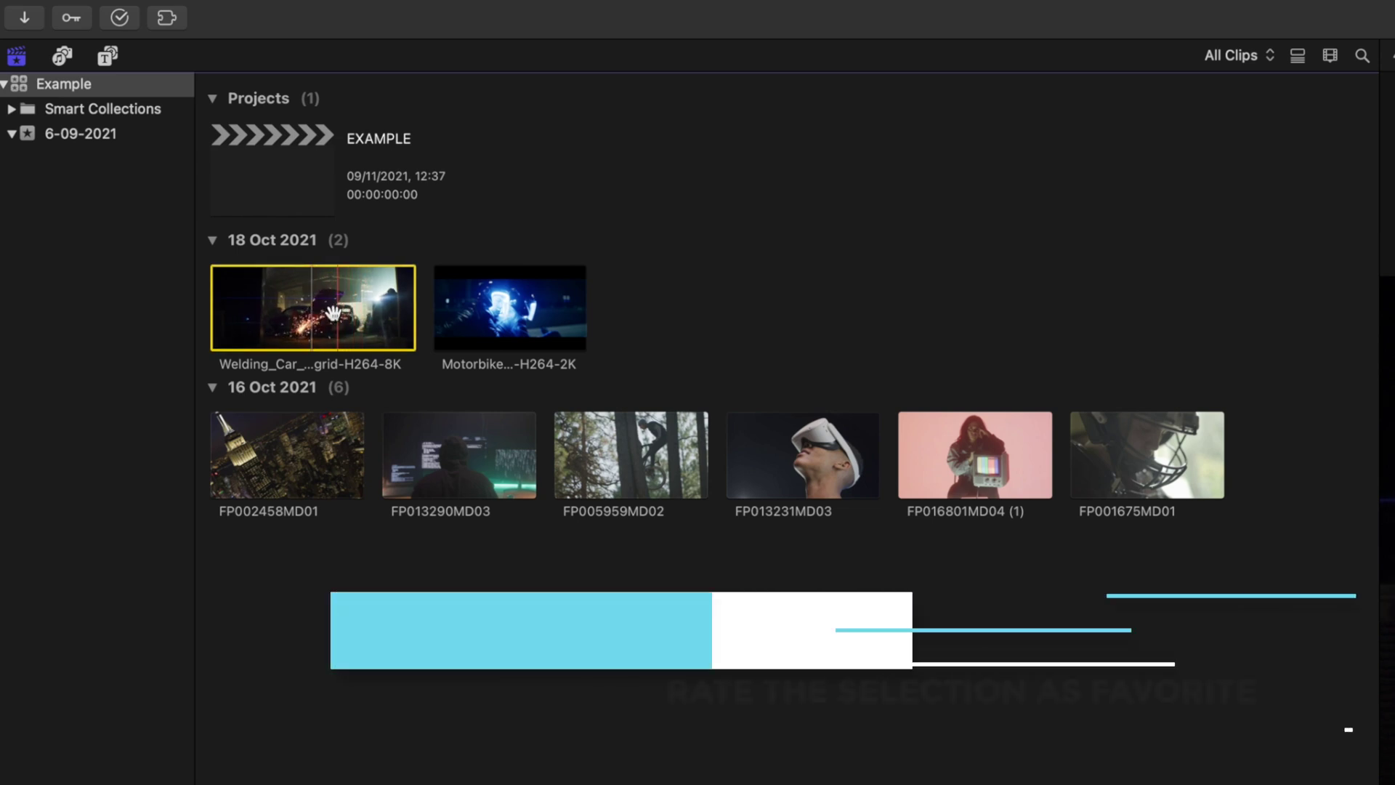
key("f")
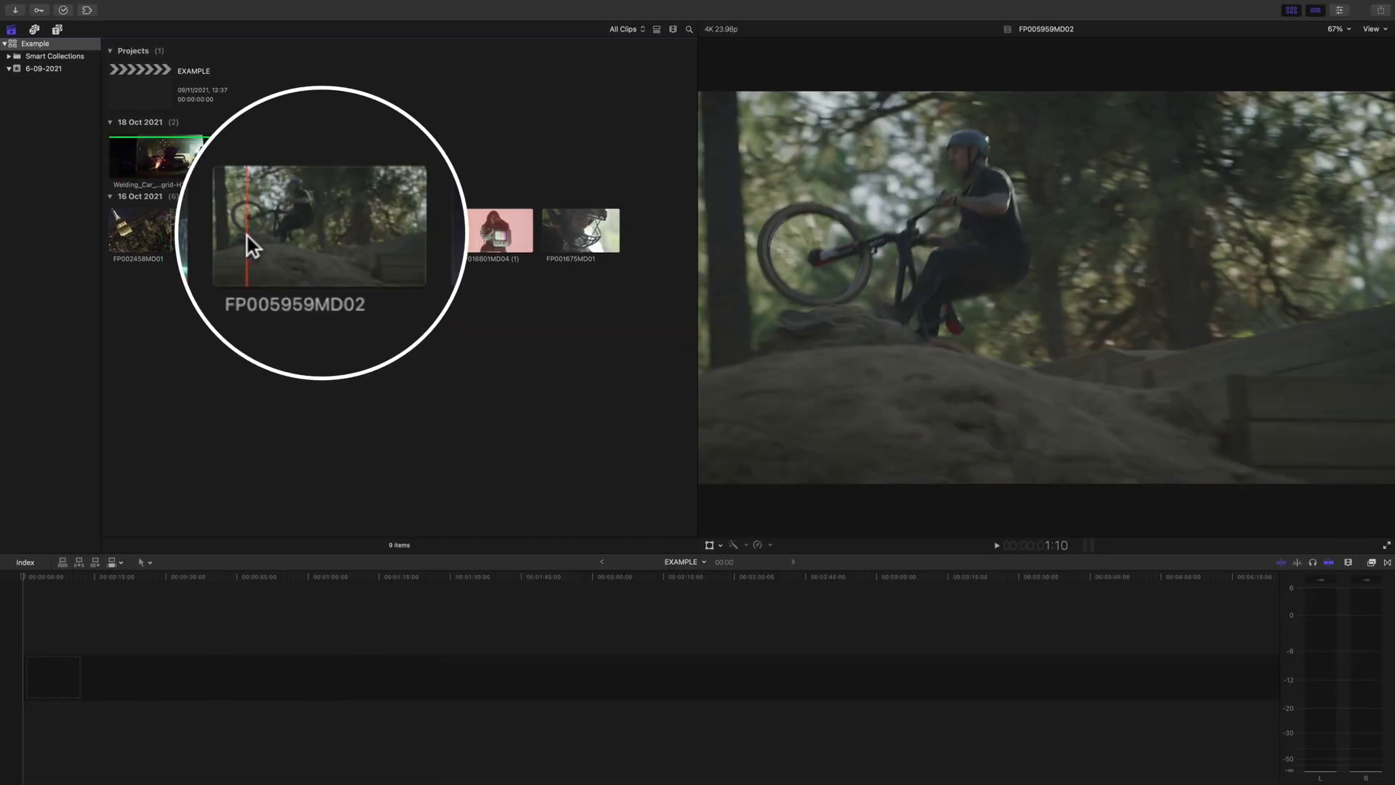
Mark two separate ranges of the FP005959MD02 bike clip as Favorites.
left_click_drag(247, 237, 347, 231)
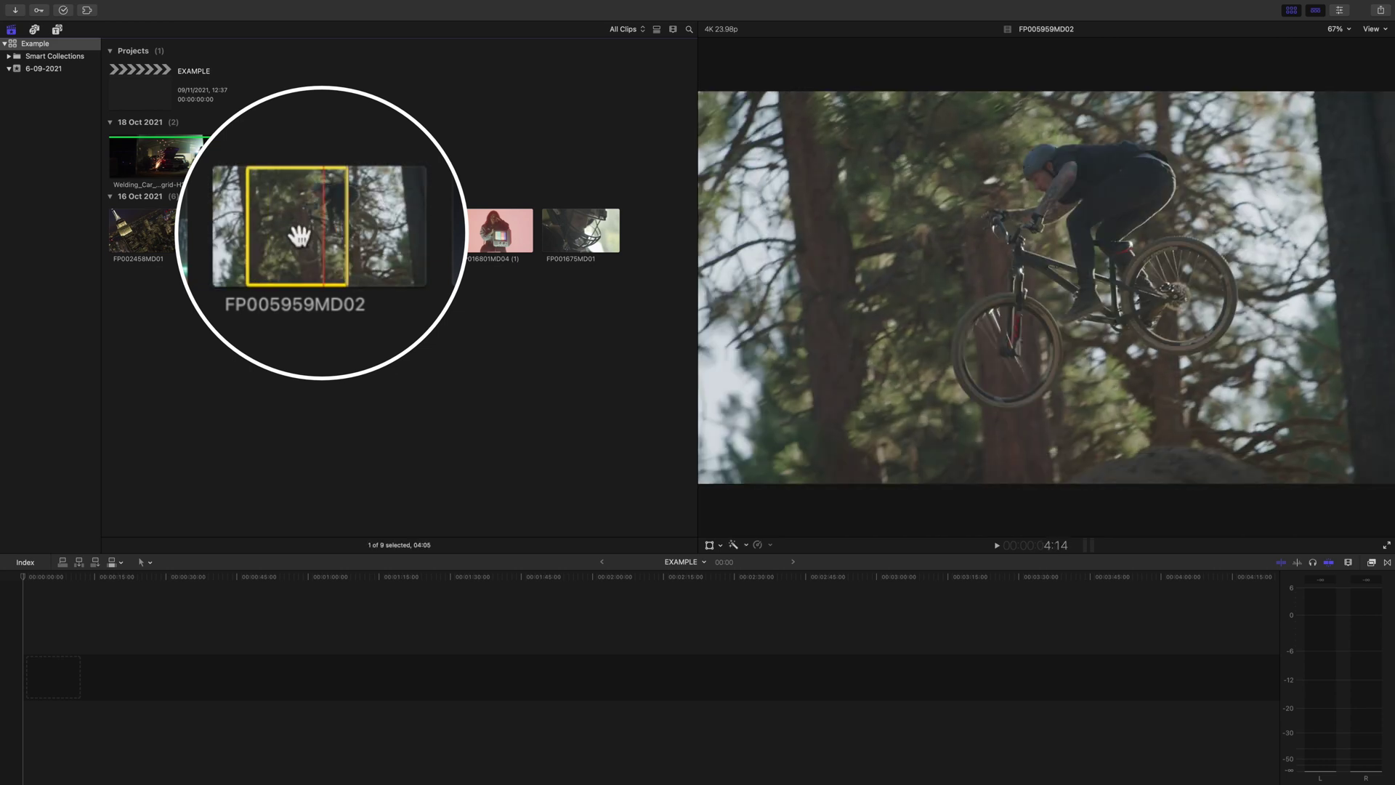
key("f")
left_click(261, 211)
key("i")
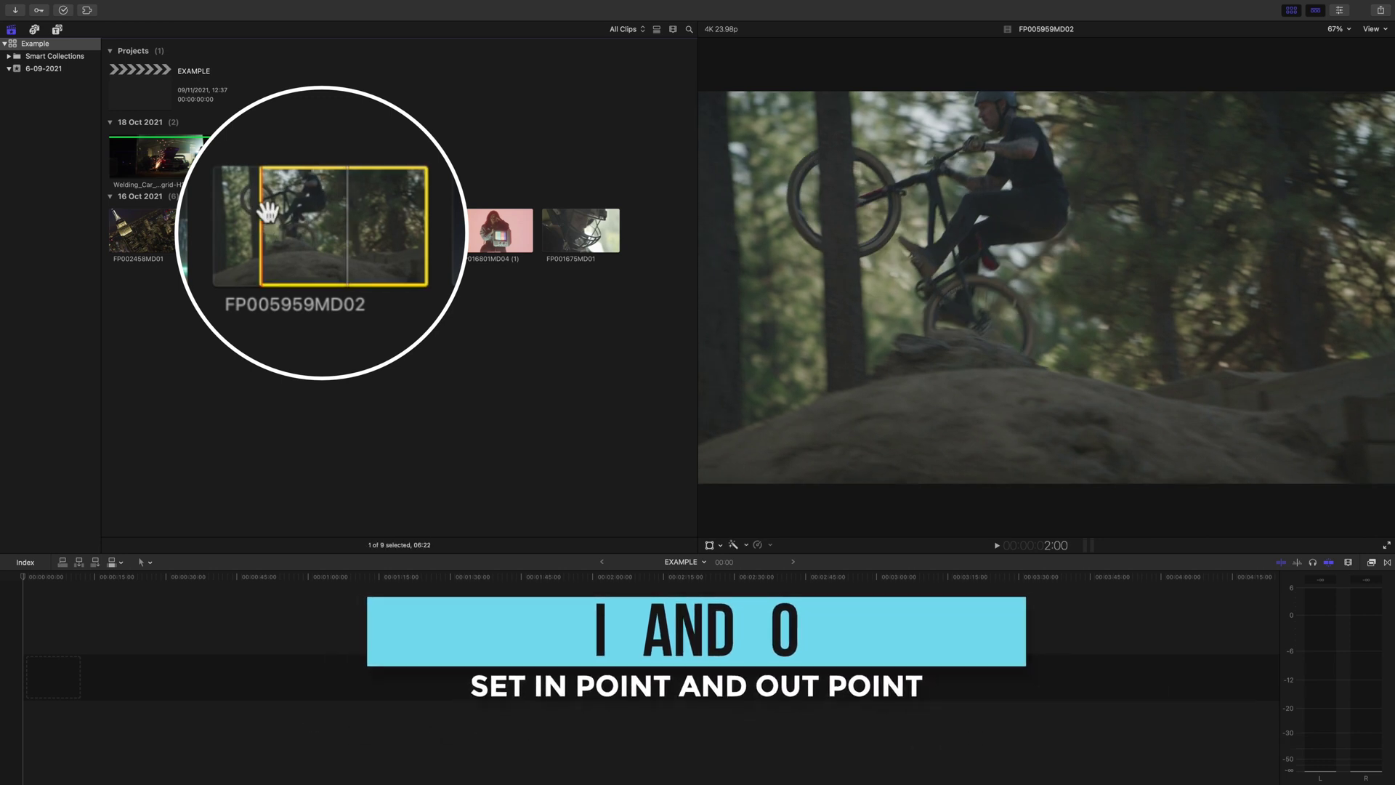
key("o")
key("f")
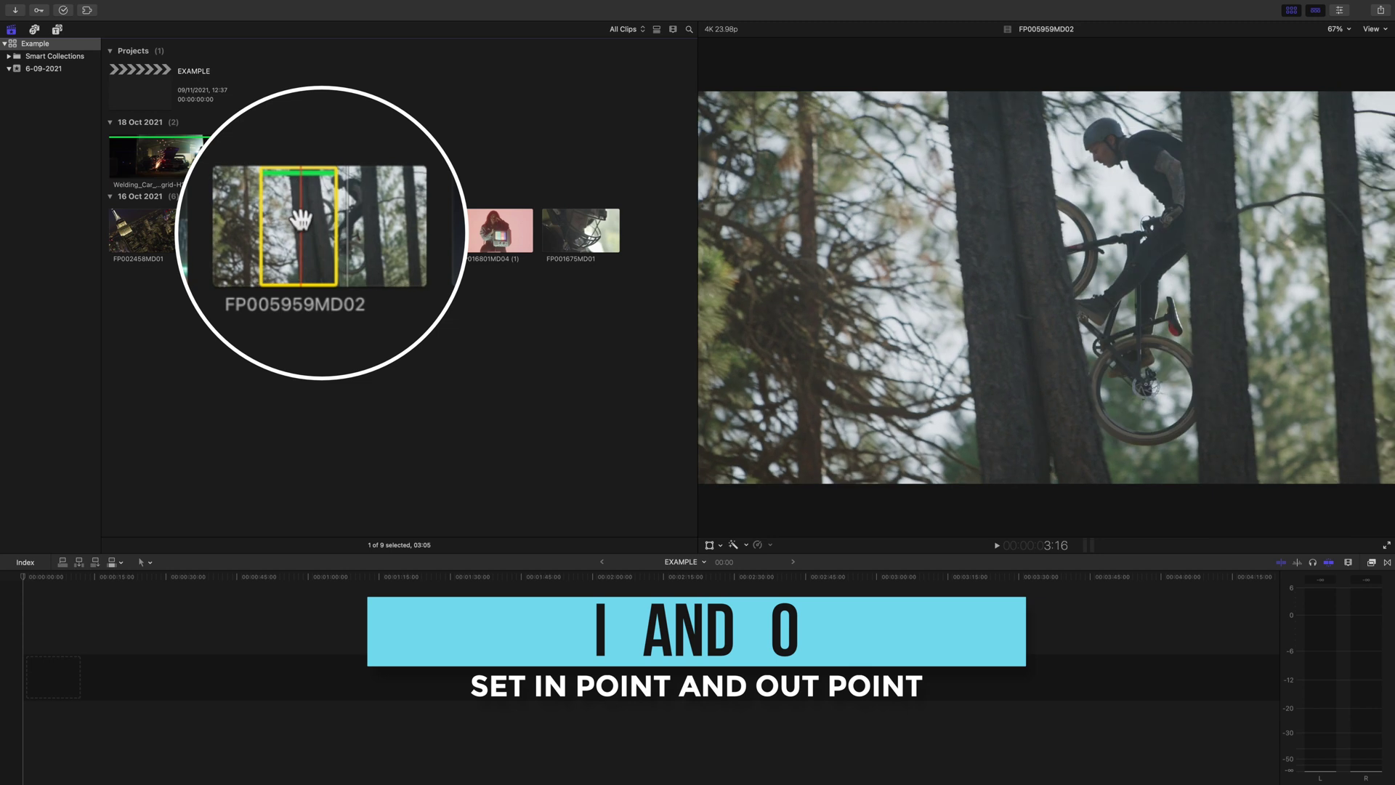
Shorten FP013231MD03 with an earlier out point, then select FP013290MD03.
left_click(397, 225)
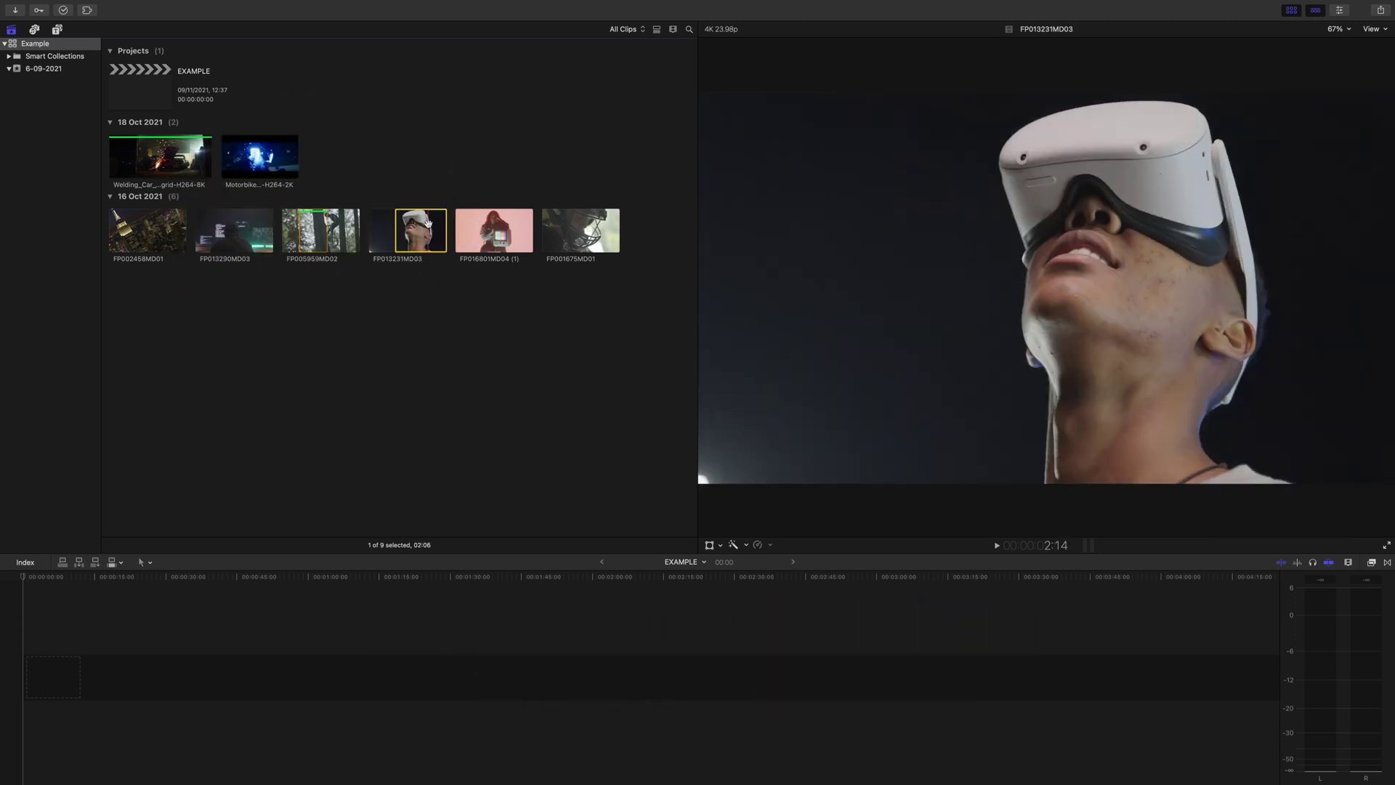
key("o")
left_click(266, 229)
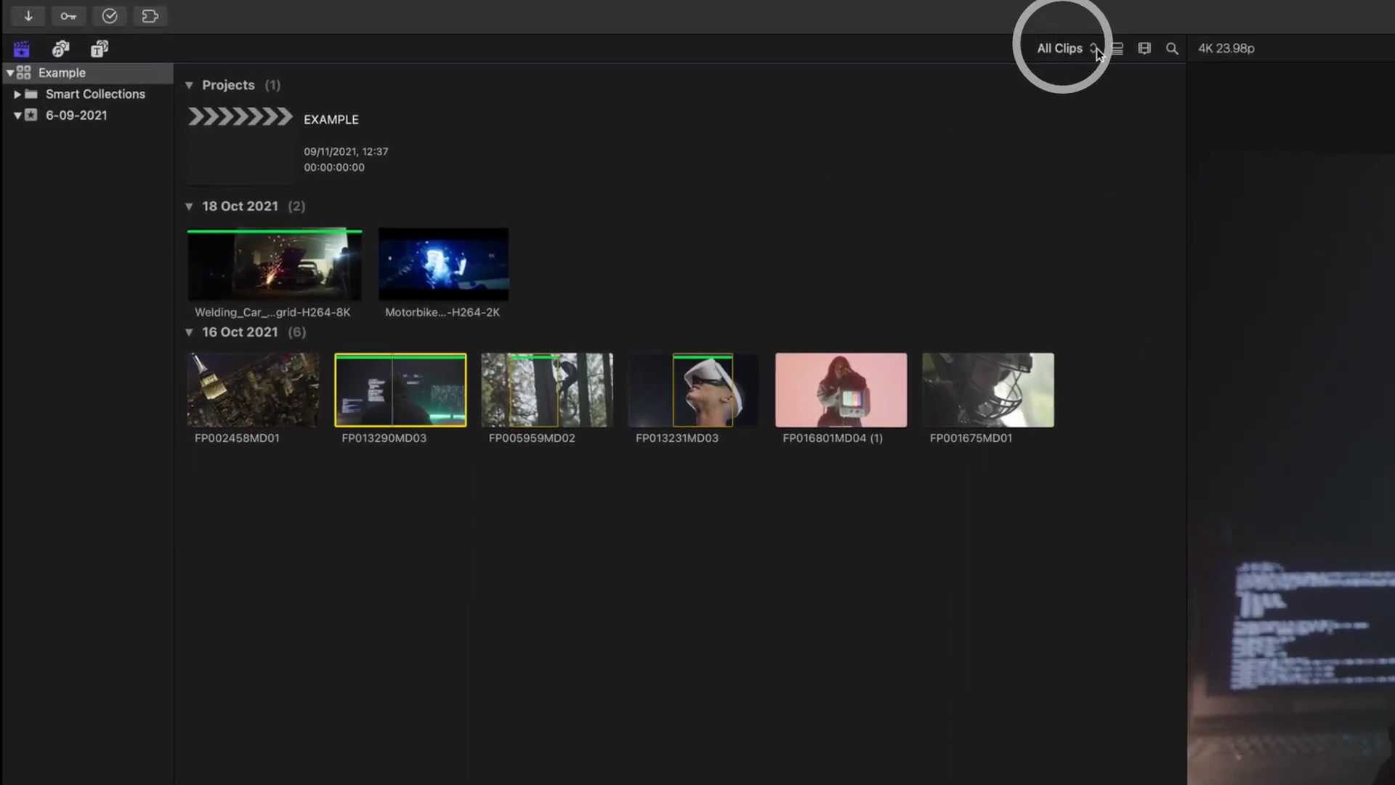
Check the Favorites filter, restore All Clips, and place the FP005959MD02 range at the timeline start.
left_click(1097, 48)
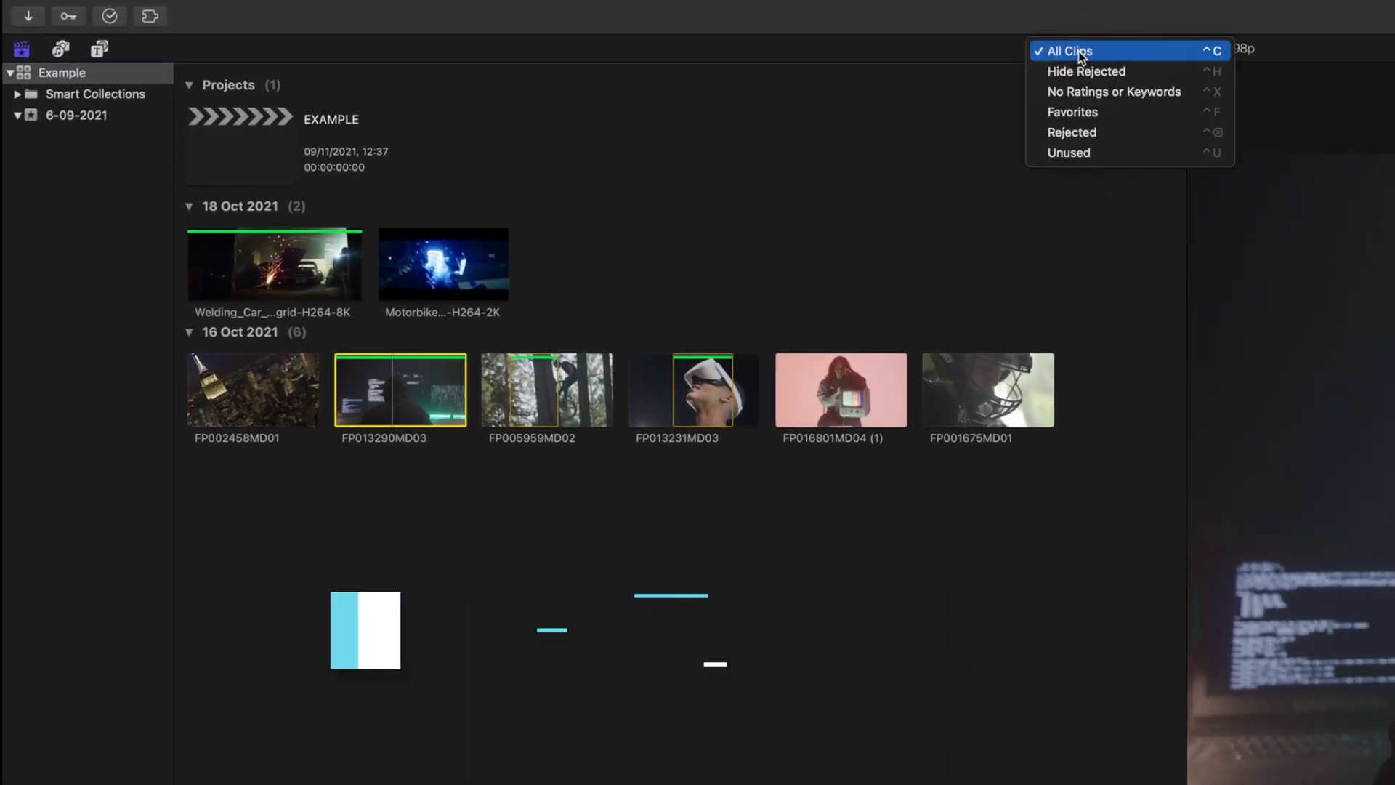
left_click(1090, 112)
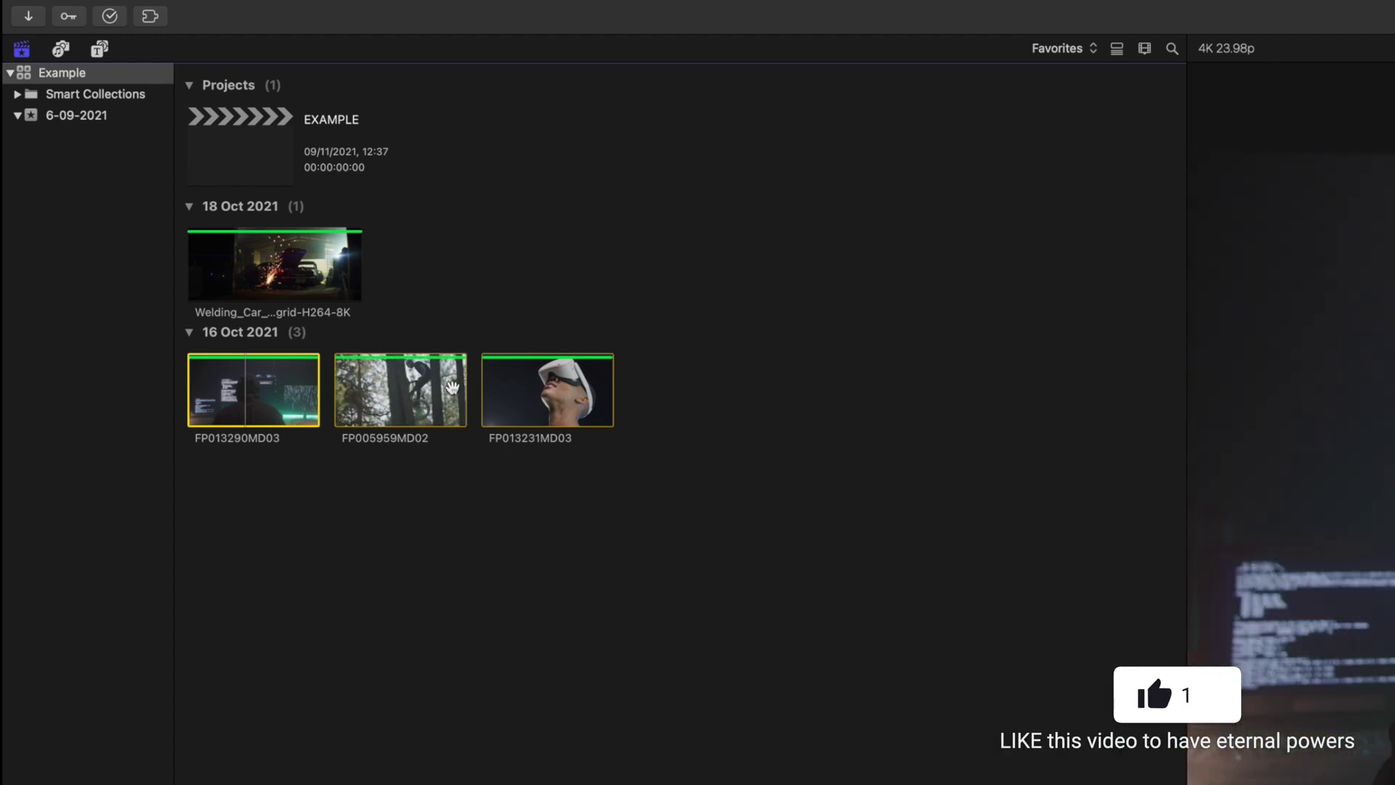
left_click(1060, 48)
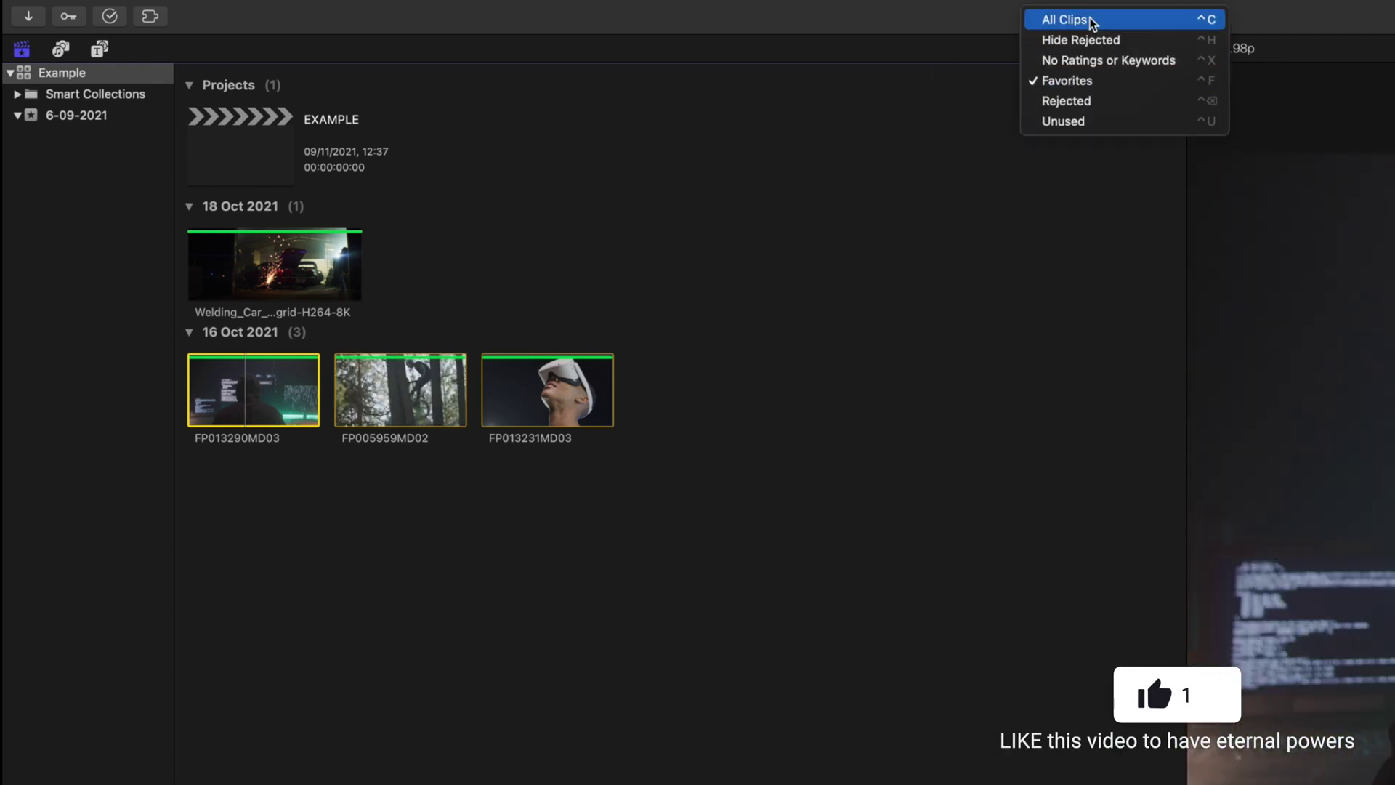
left_click(1091, 19)
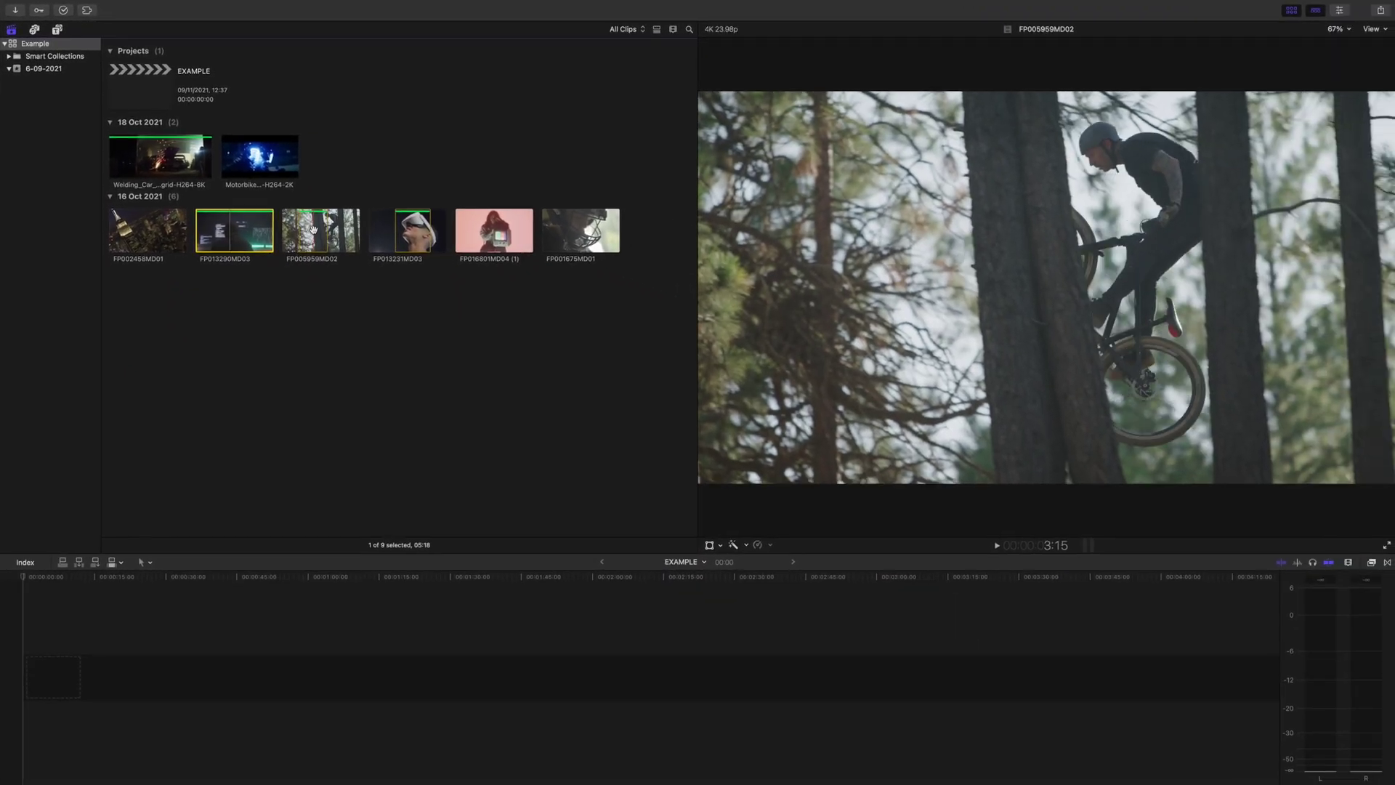
left_click_drag(257, 538, 32, 678)
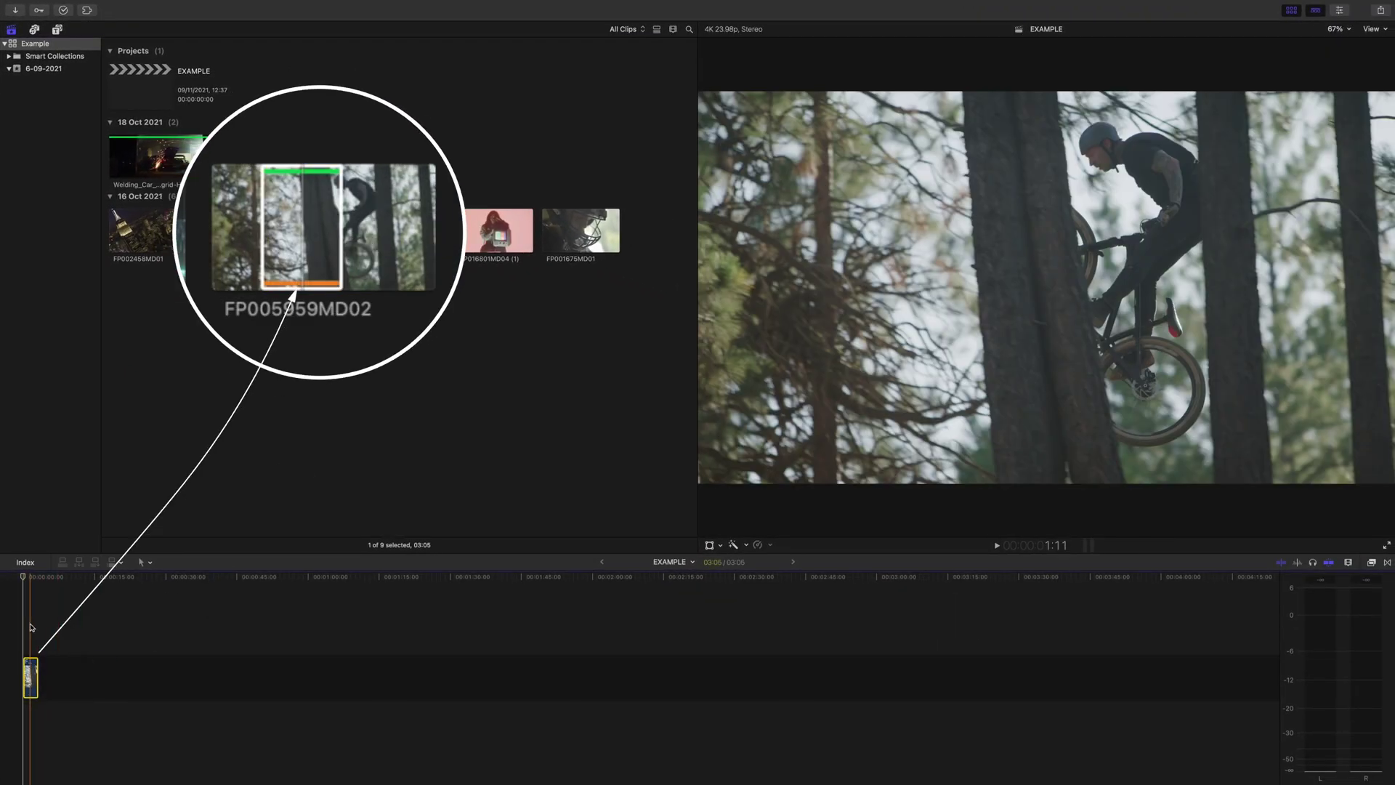
Append the FP016801MD04 clip to the end of the EXAMPLE timeline.
left_click(32, 579)
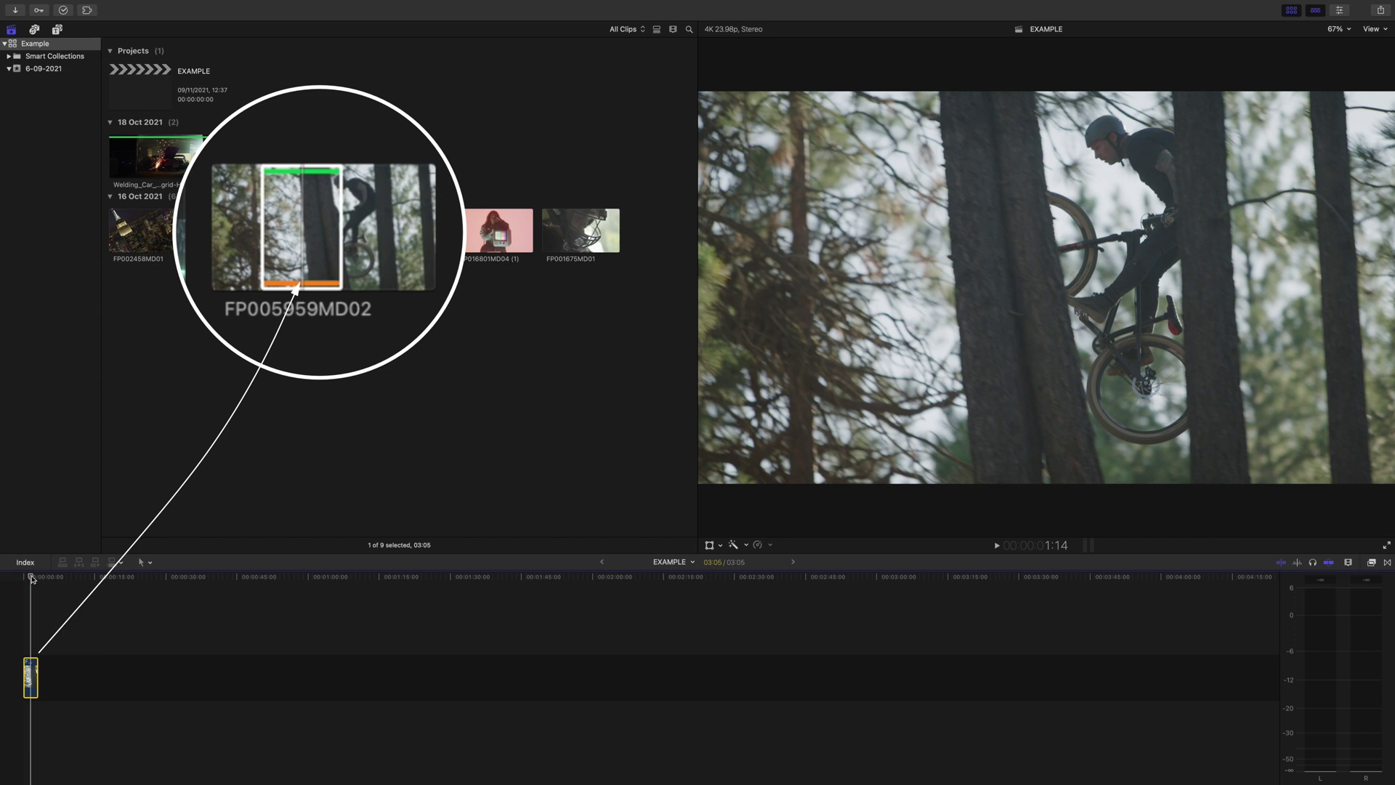
left_click(487, 229)
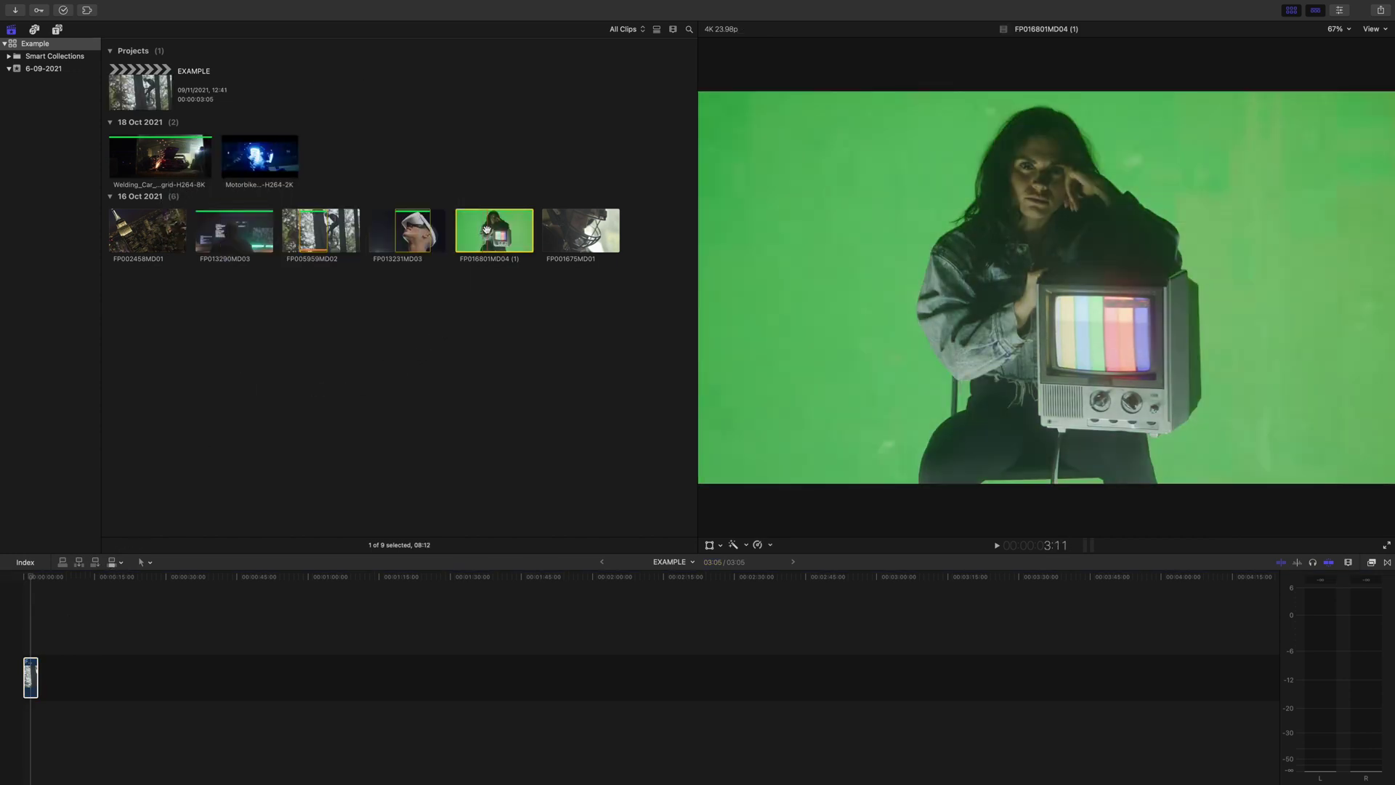
key("e")
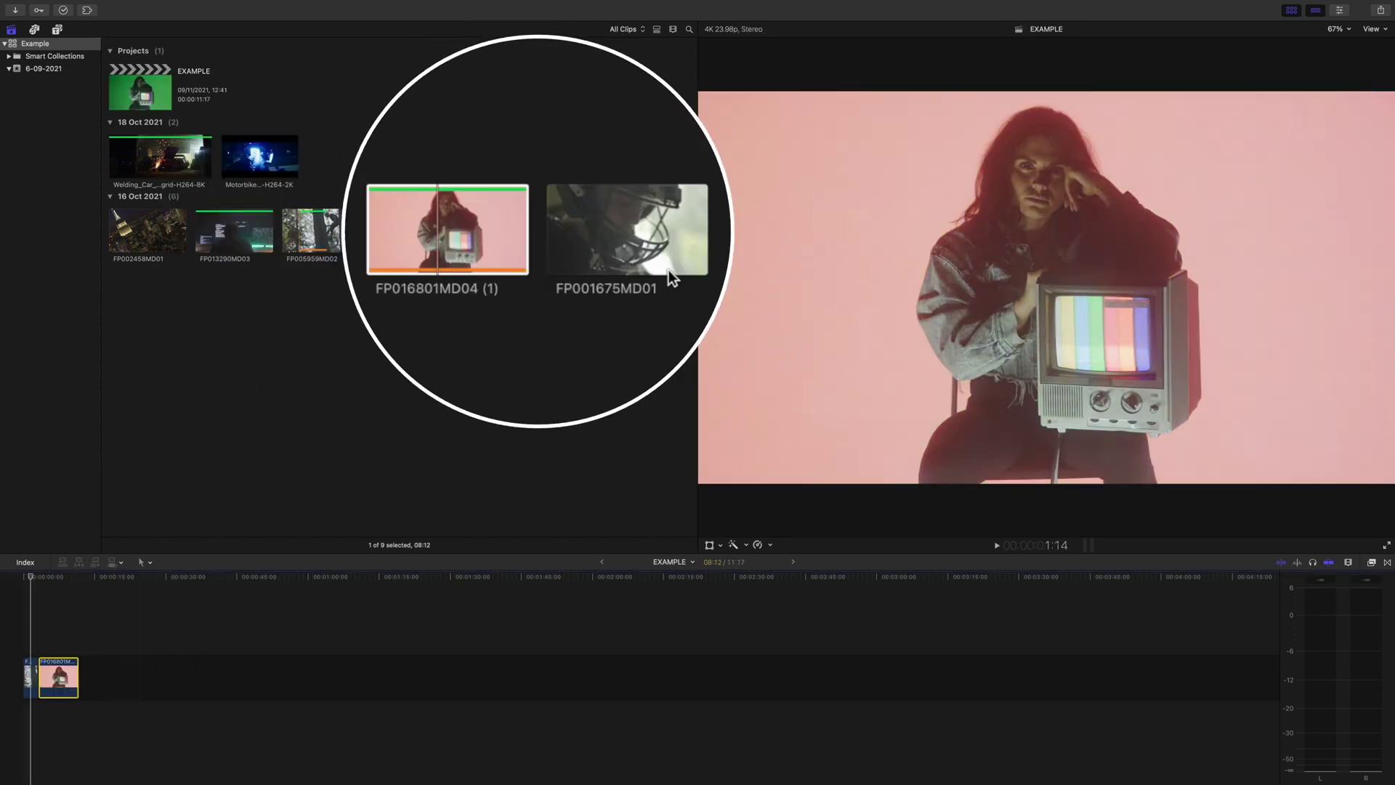
Append a shortened FP001675MD01 range, bringing the timeline to 13:05.
left_click(644, 230)
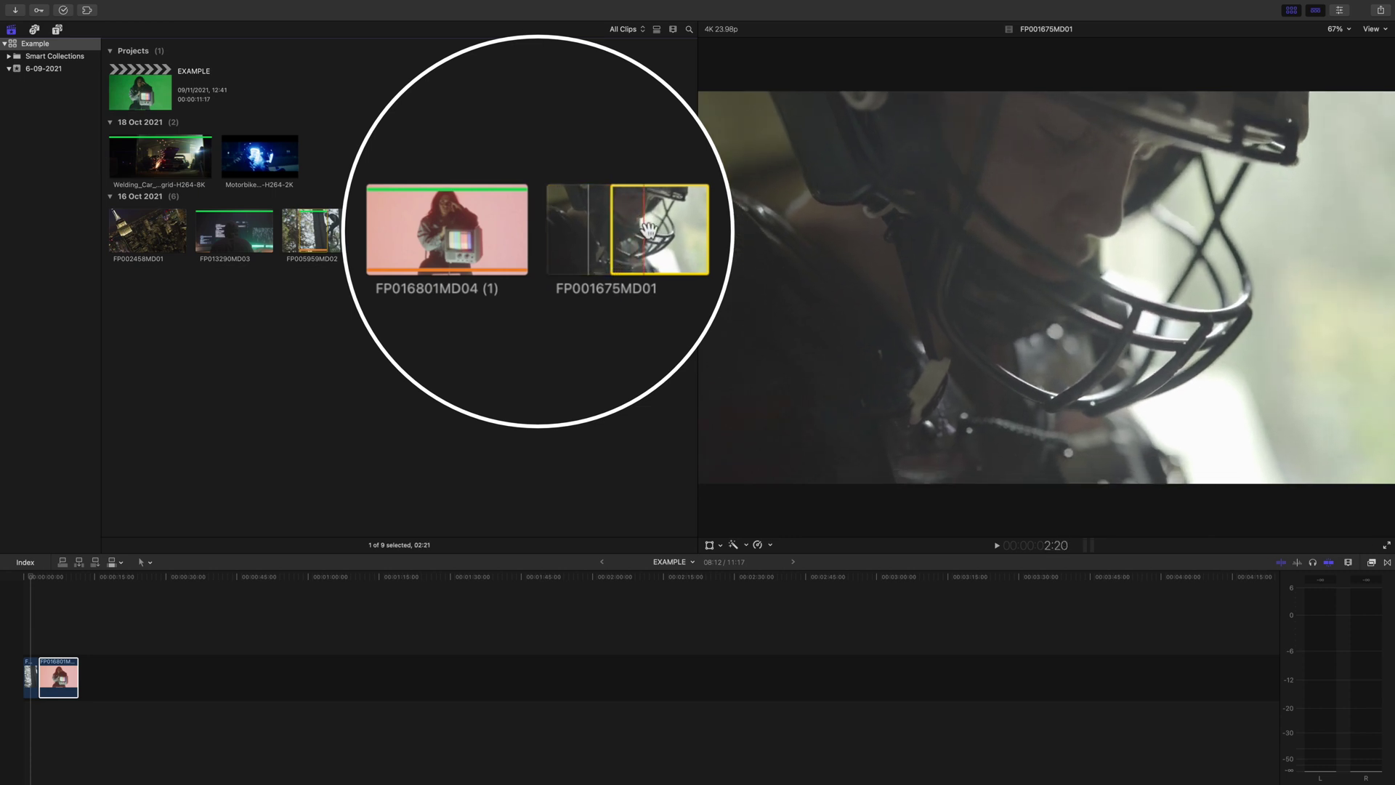
key("o")
key("e")
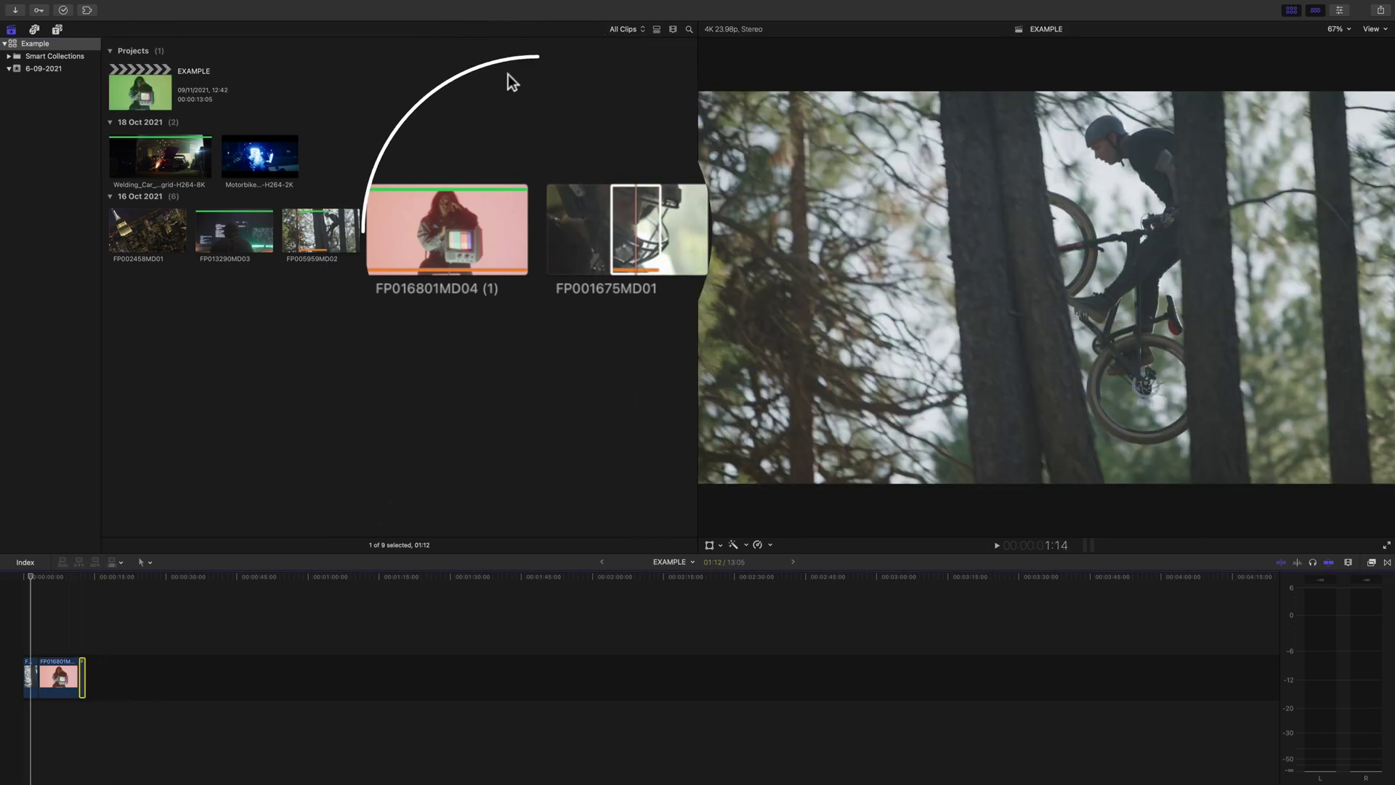
left_click(623, 29)
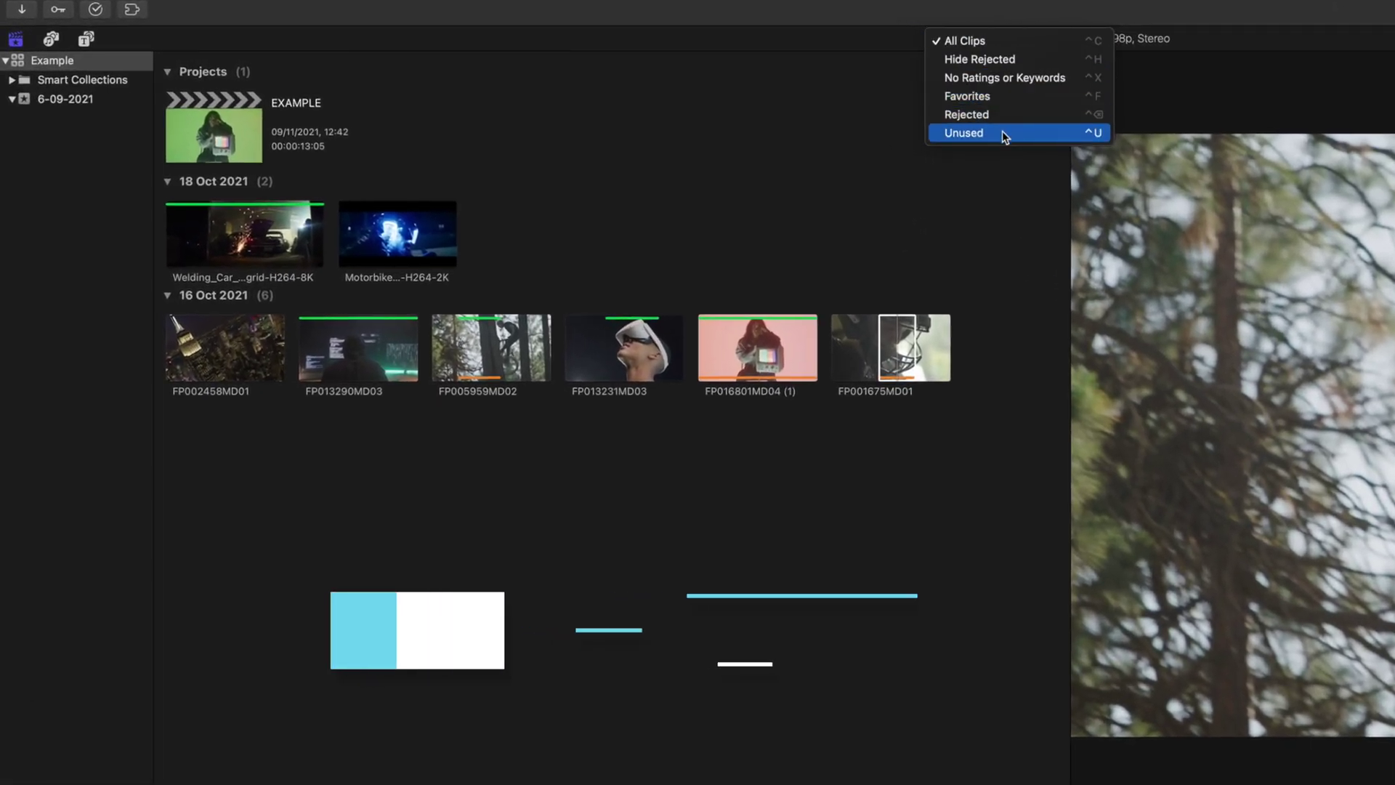
left_click(1003, 134)
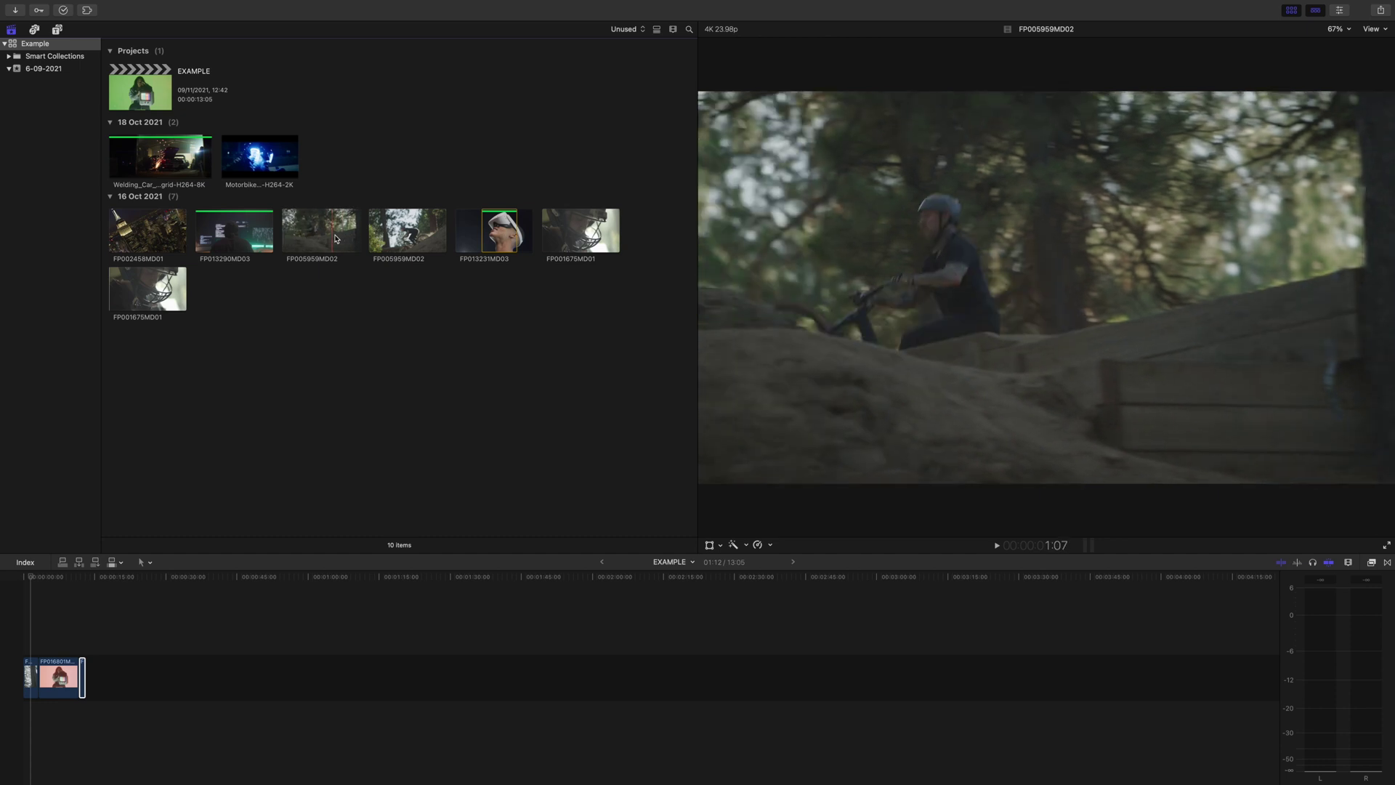
left_click(627, 29)
left_click(629, 42)
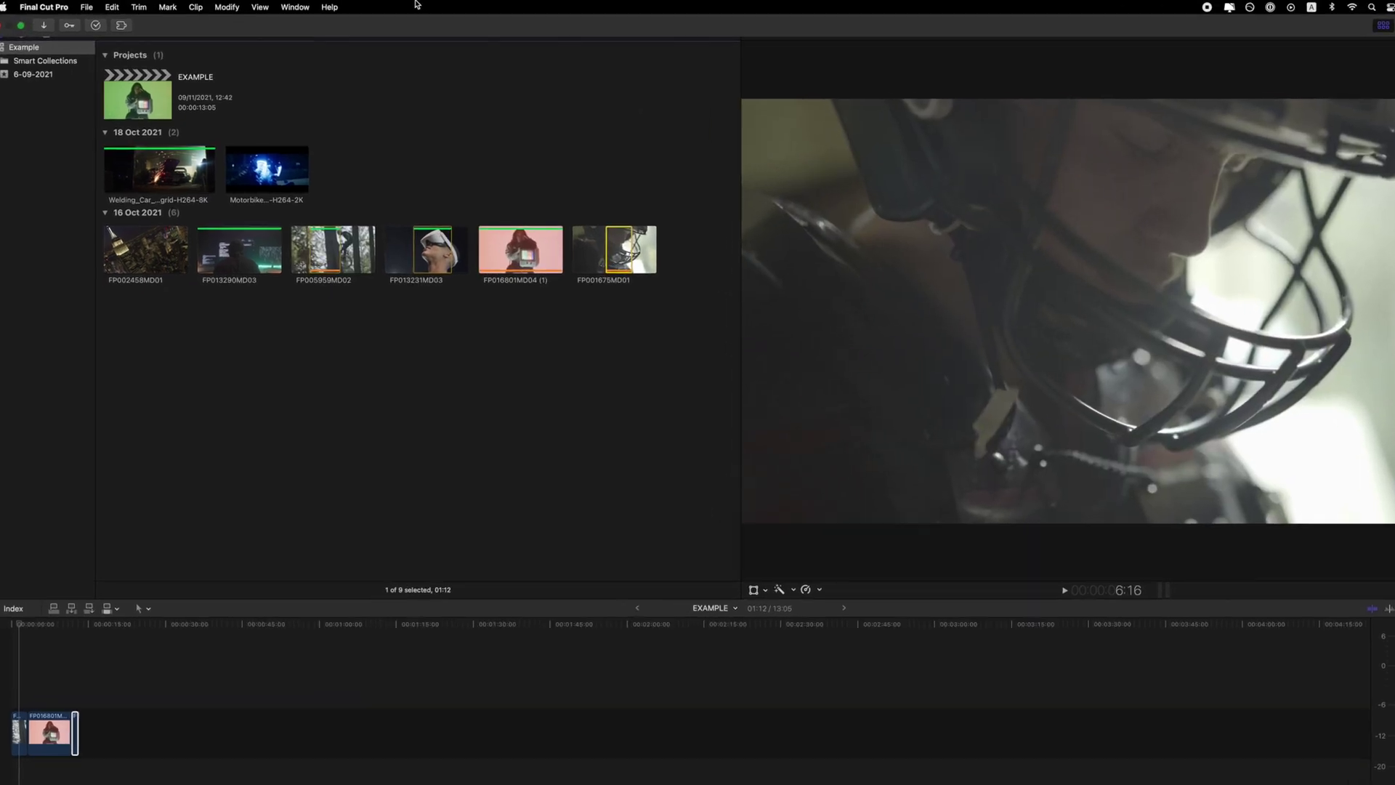
Turn on Used Media Ranges in the browser and play a clip to see the orange bars.
left_click(259, 6)
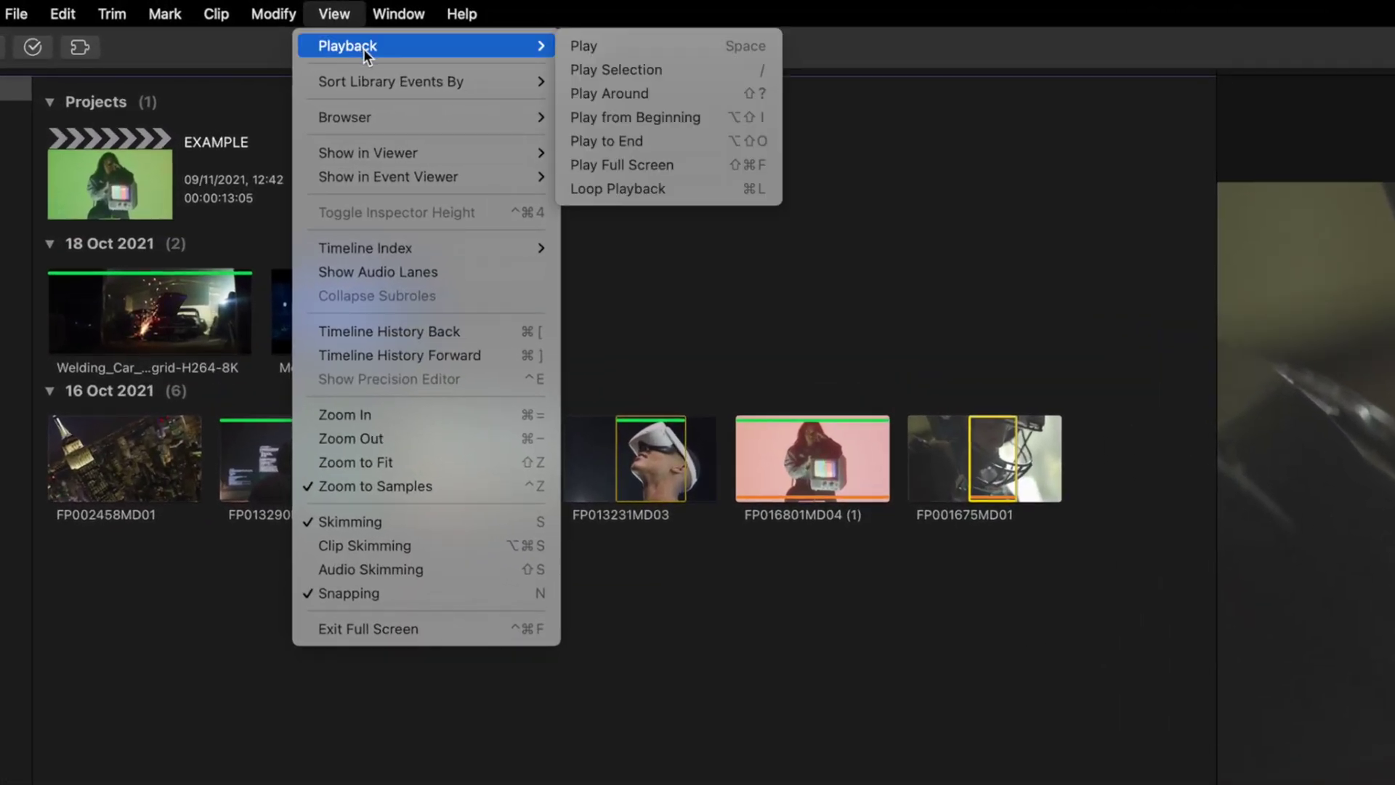
mouse_move(339, 60)
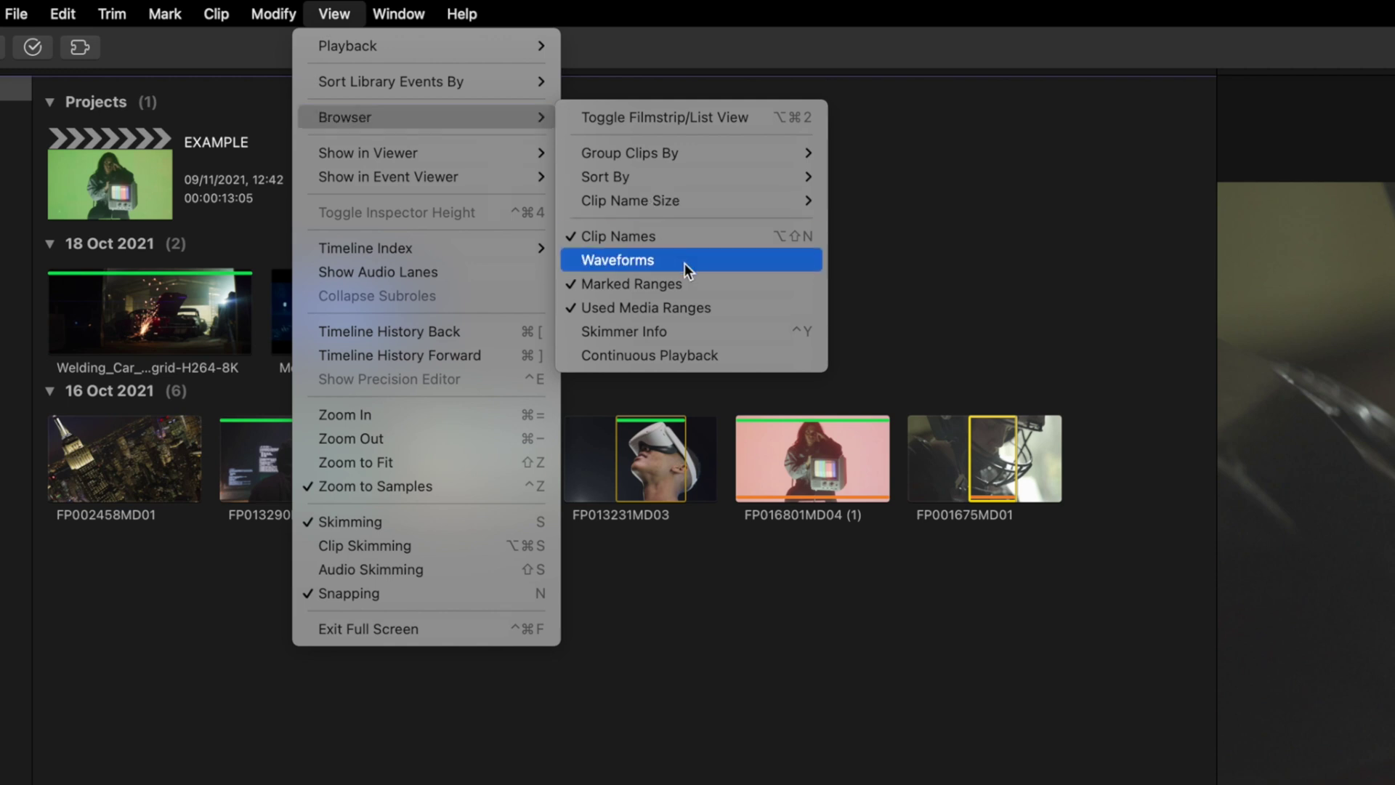
left_click(694, 308)
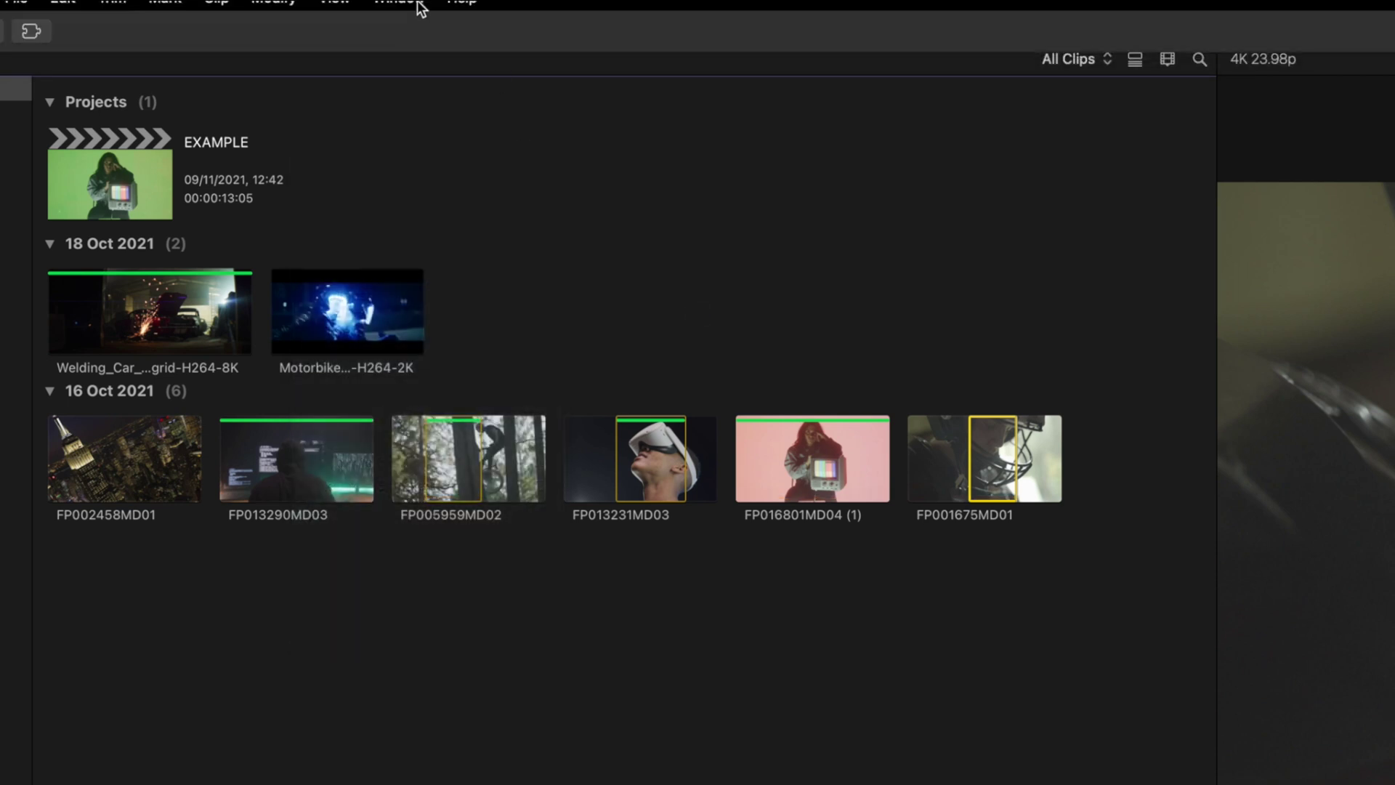
left_click(334, 14)
mouse_move(440, 120)
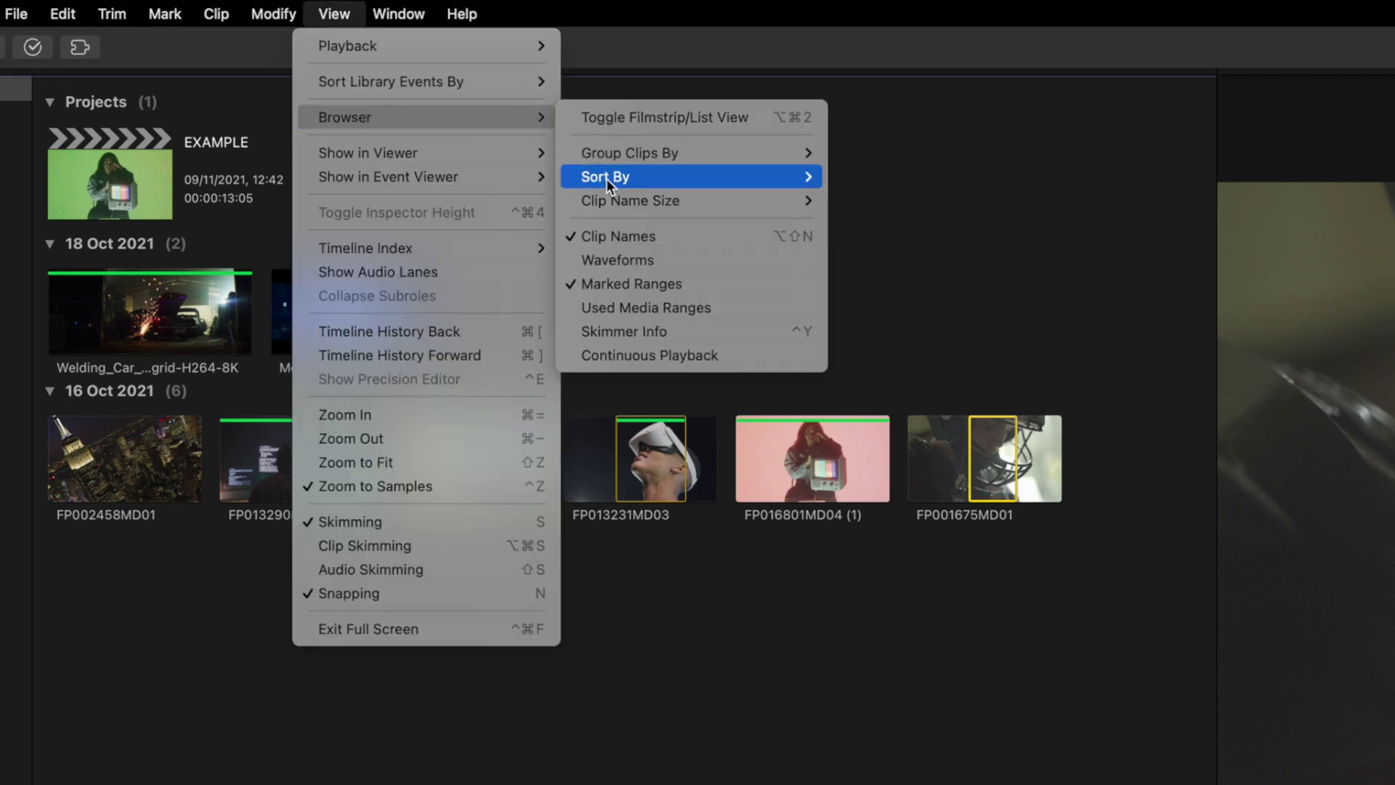
left_click(655, 307)
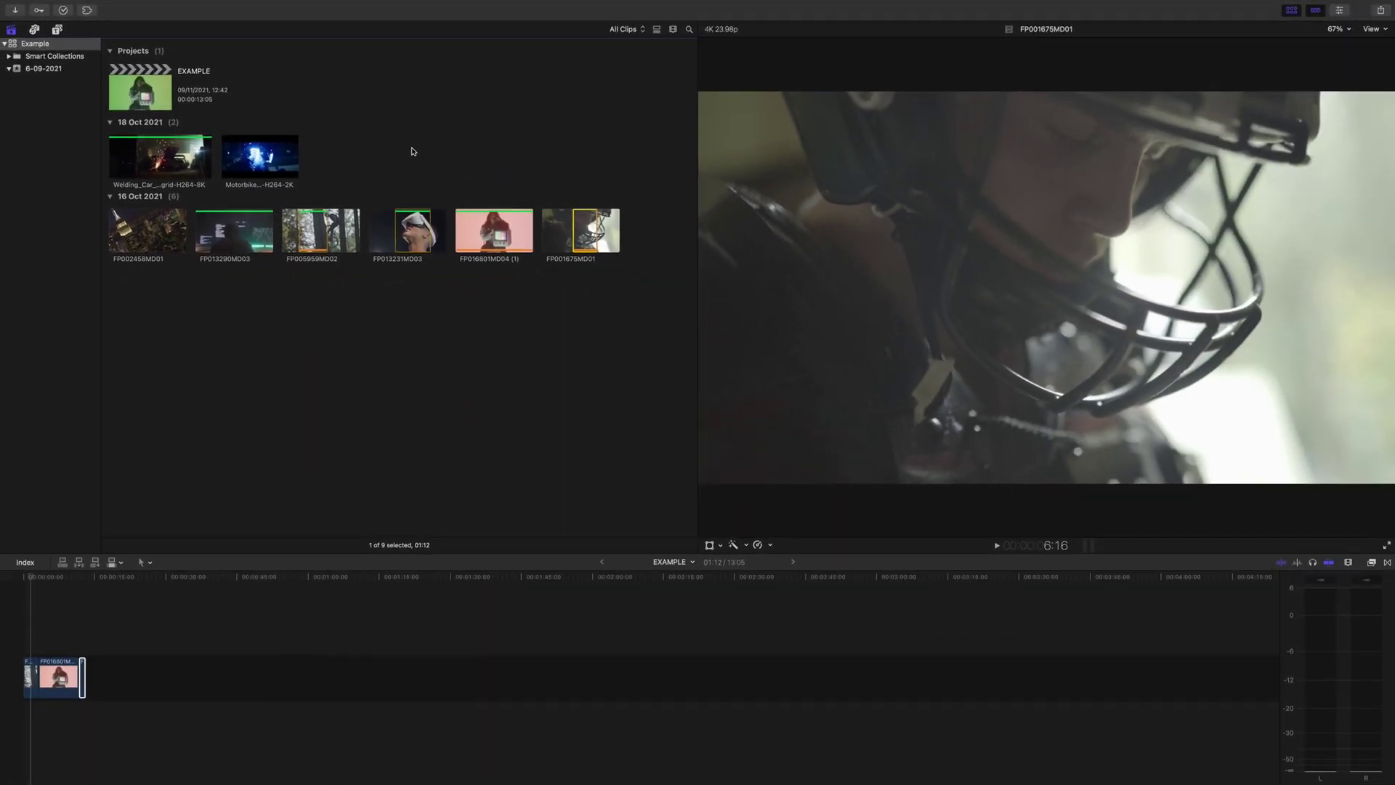
key("space")
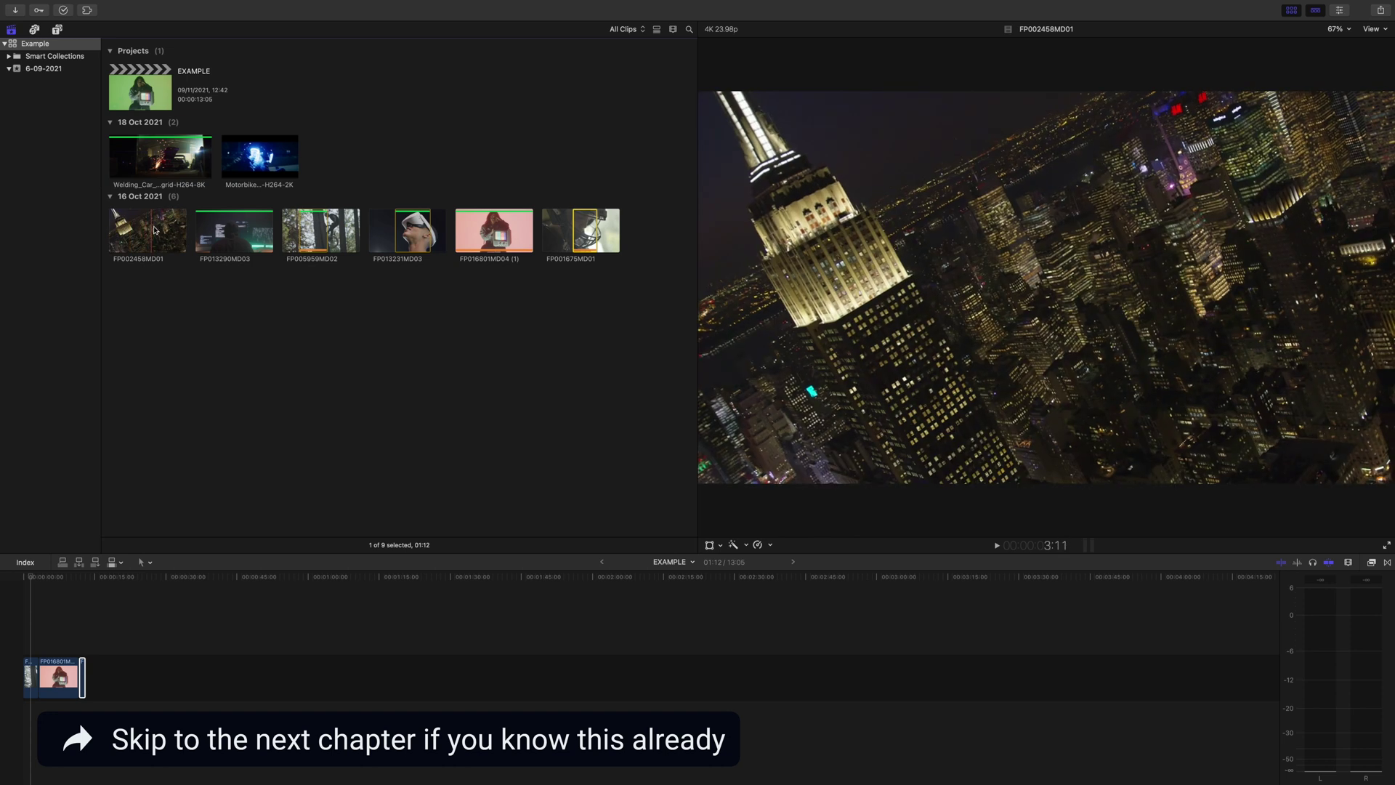
left_click(234, 322)
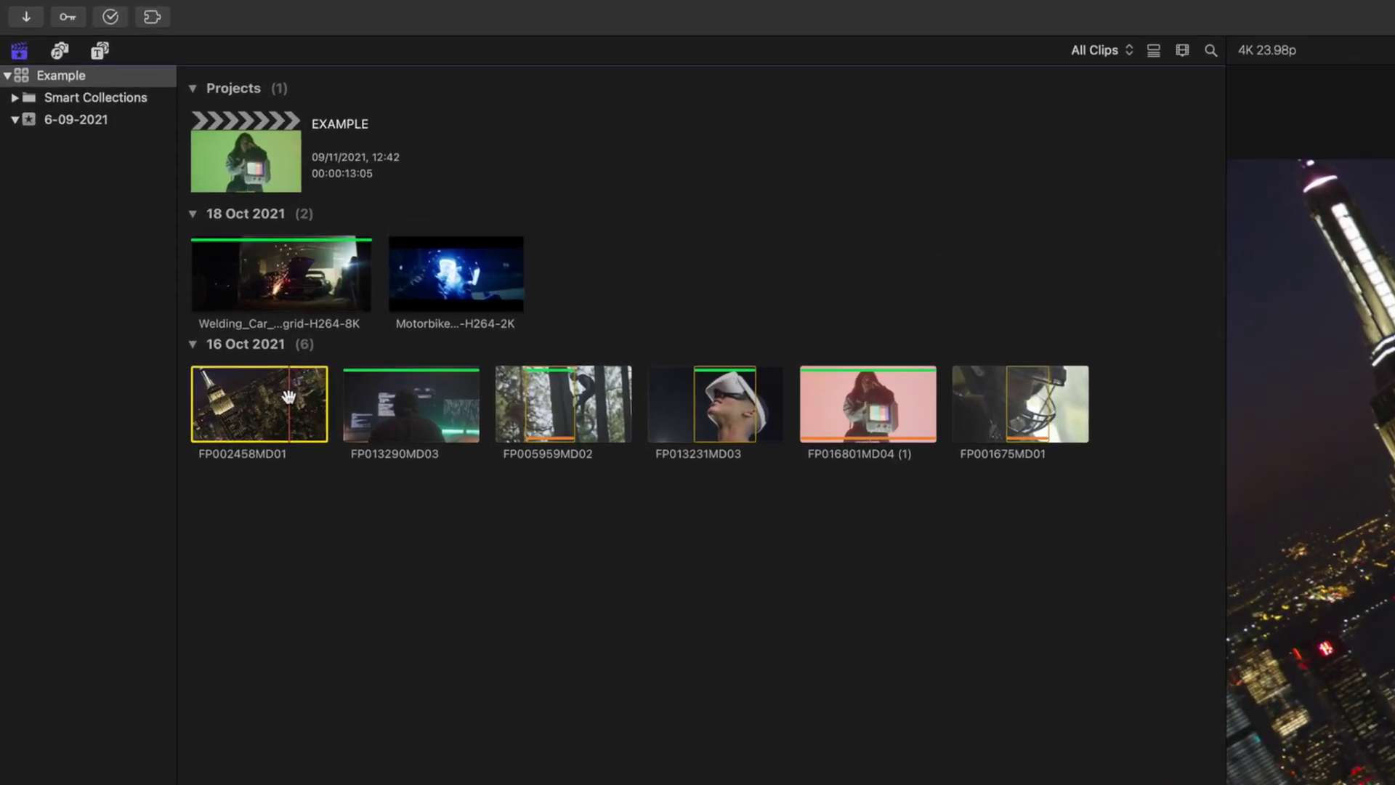
key("Delete")
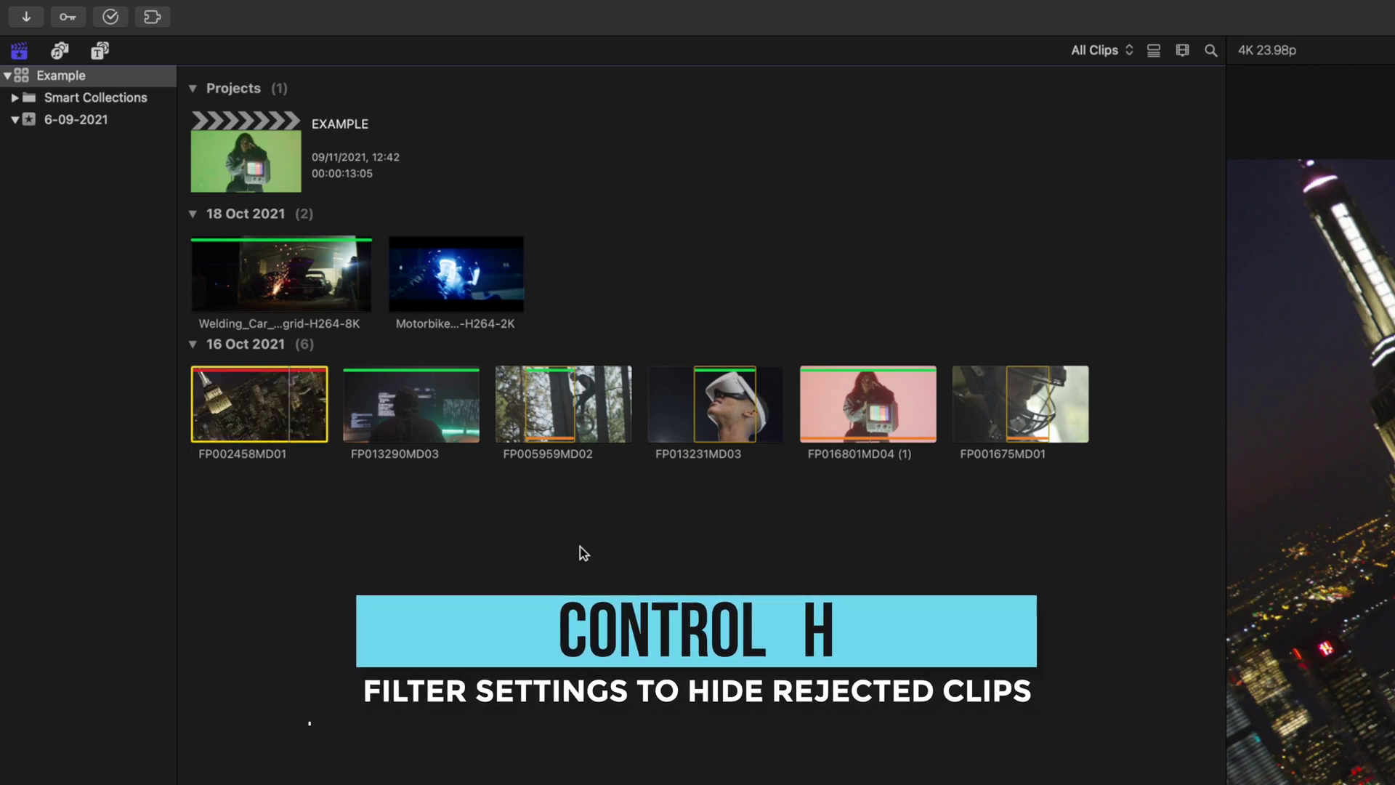
key("ctrl+h")
left_click(1055, 55)
left_click(1068, 31)
left_click(1101, 53)
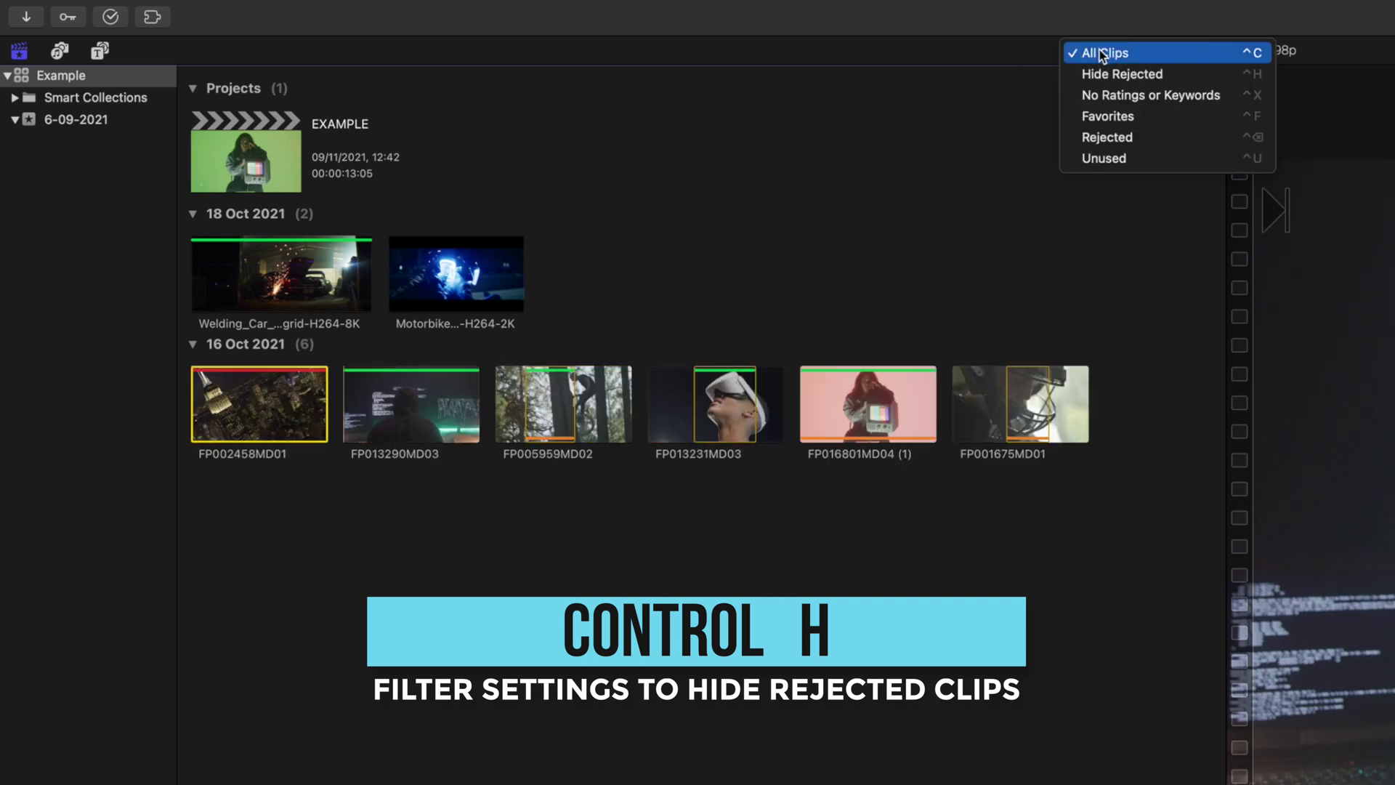
left_click(1128, 75)
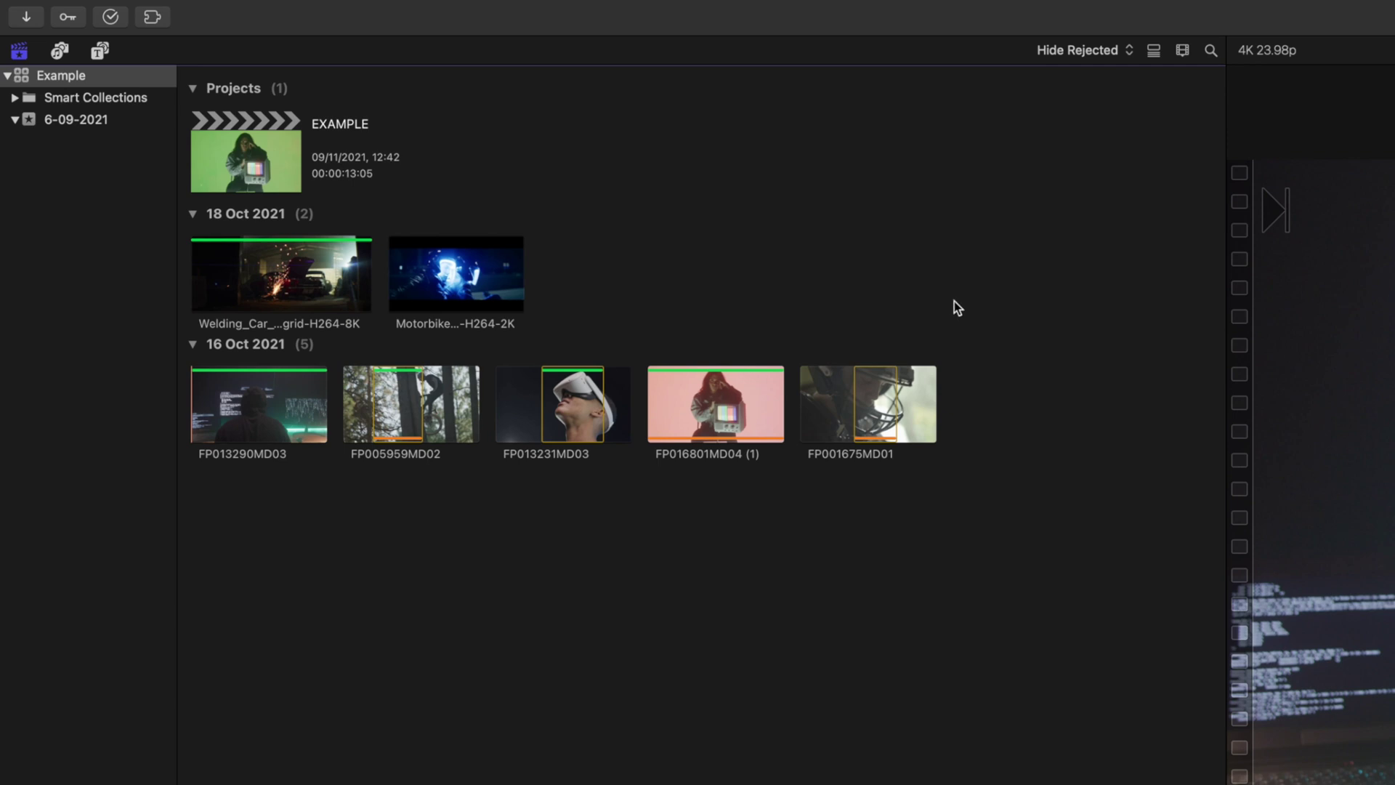
left_click(1079, 51)
left_click(1056, 31)
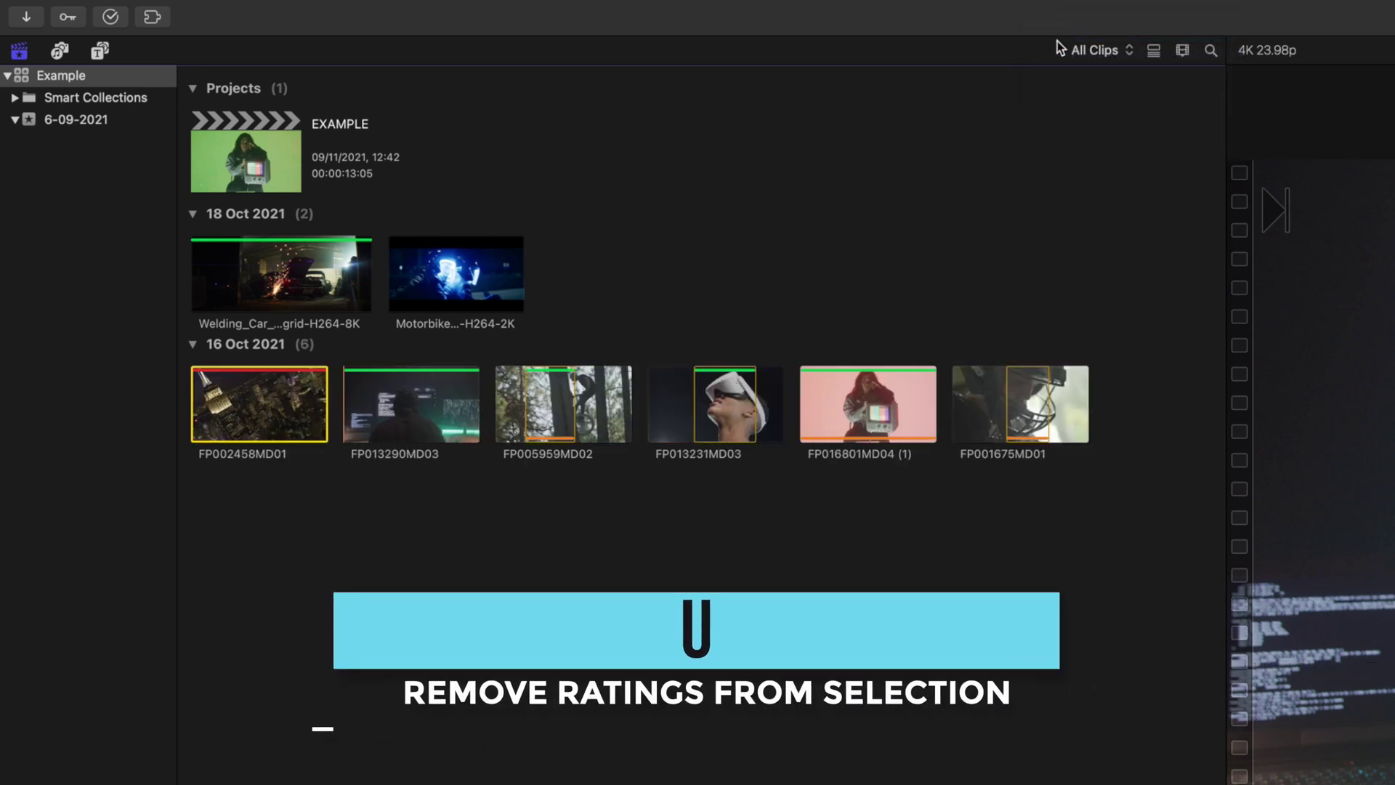
key("u")
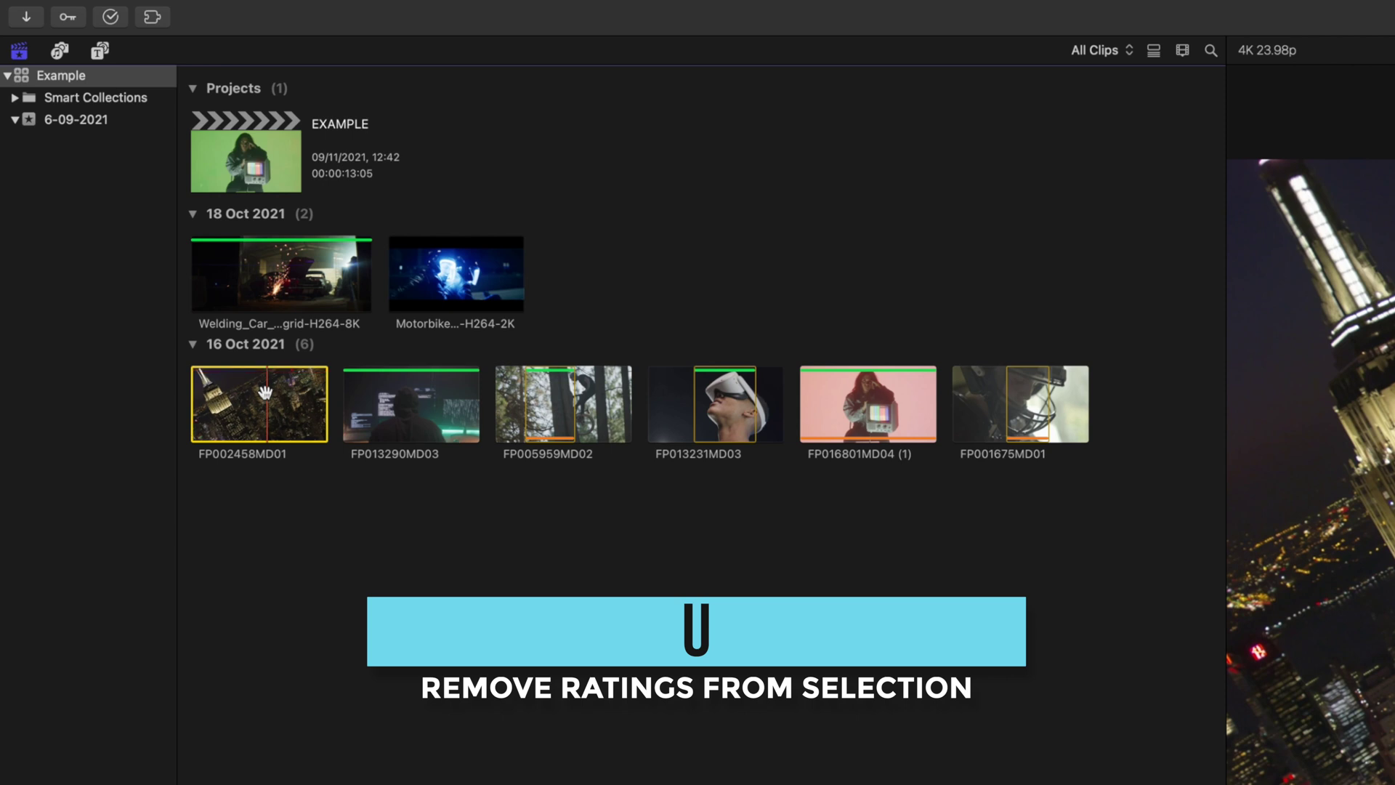
left_click(395, 395)
key("u")
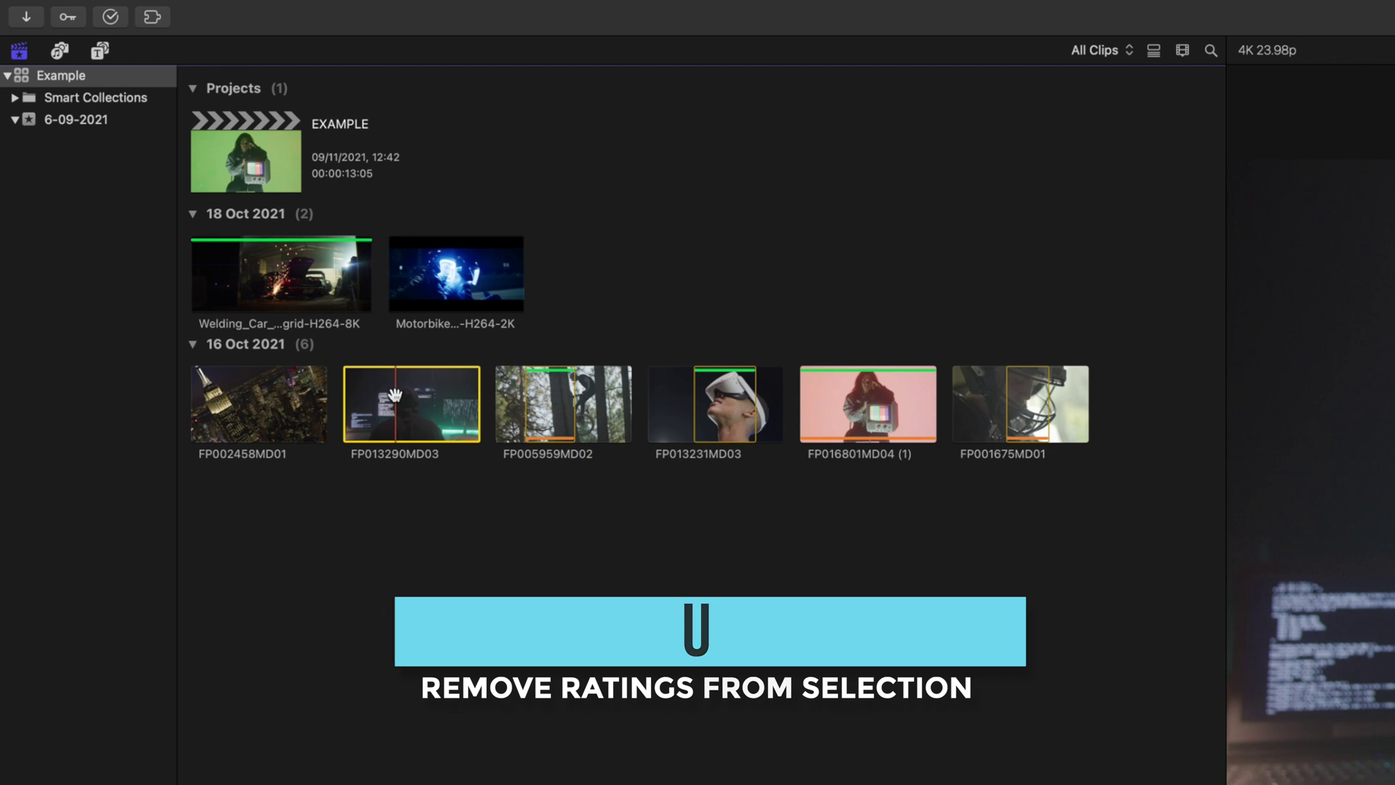
key("f")
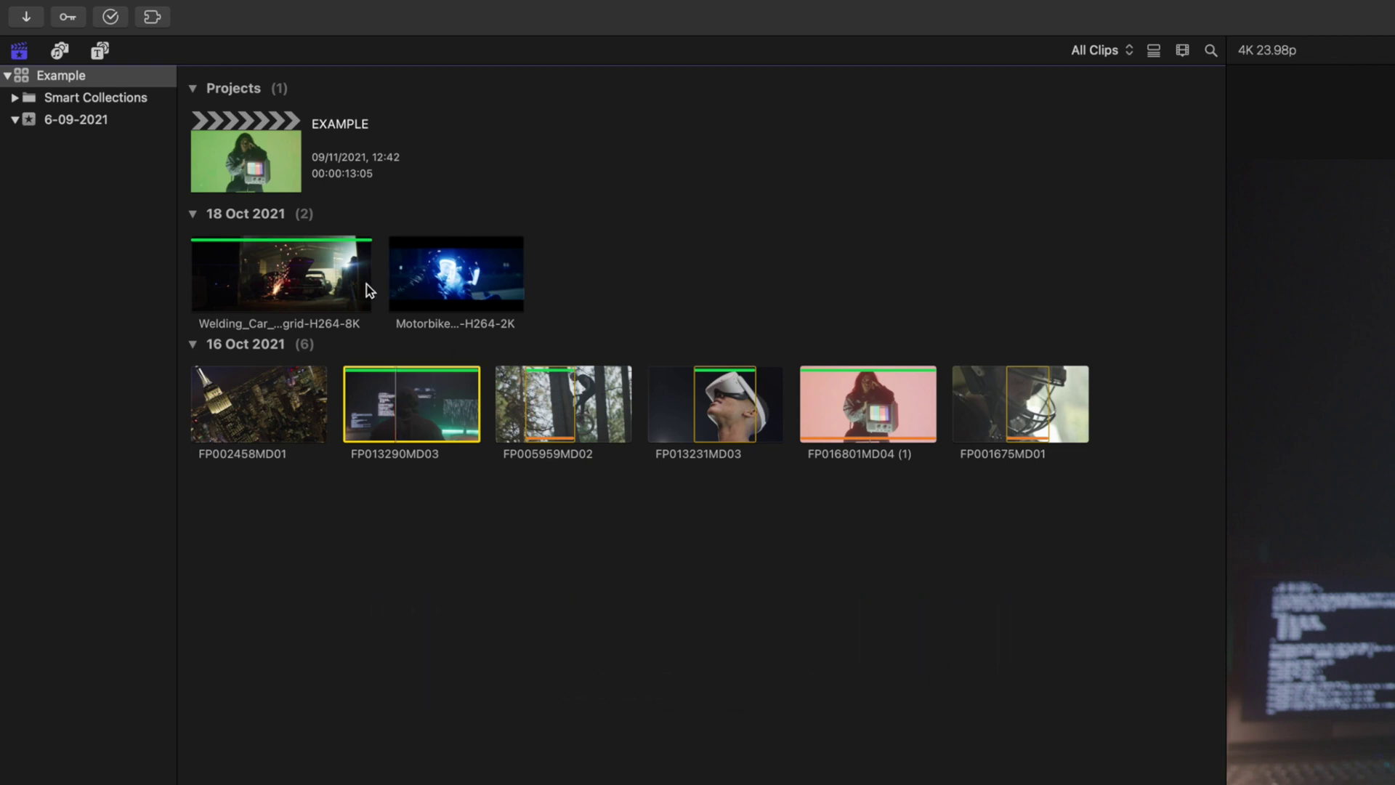
left_click(15, 98)
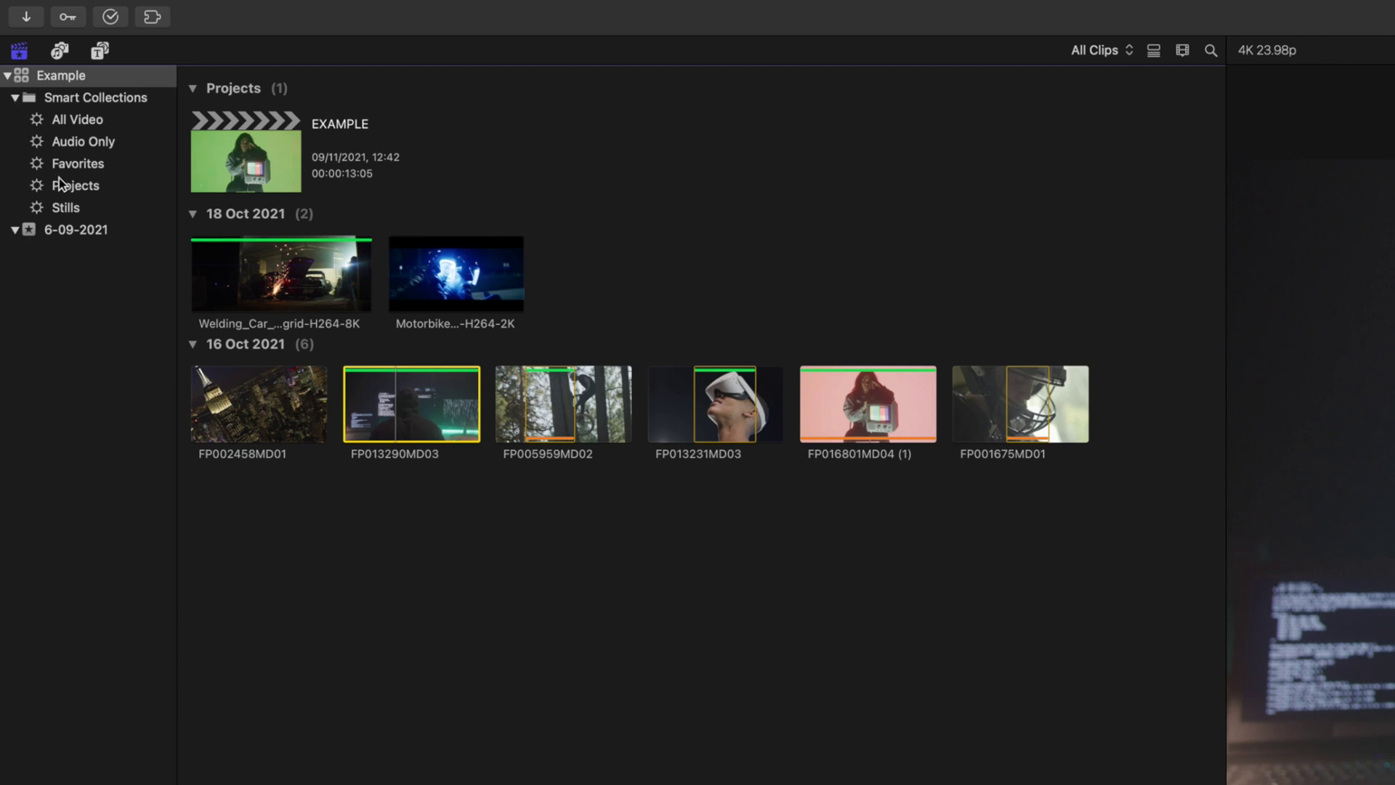
Add a Used Media rule set to Unused to the Favorites collection and save as a new smart collection.
double_click(37, 164)
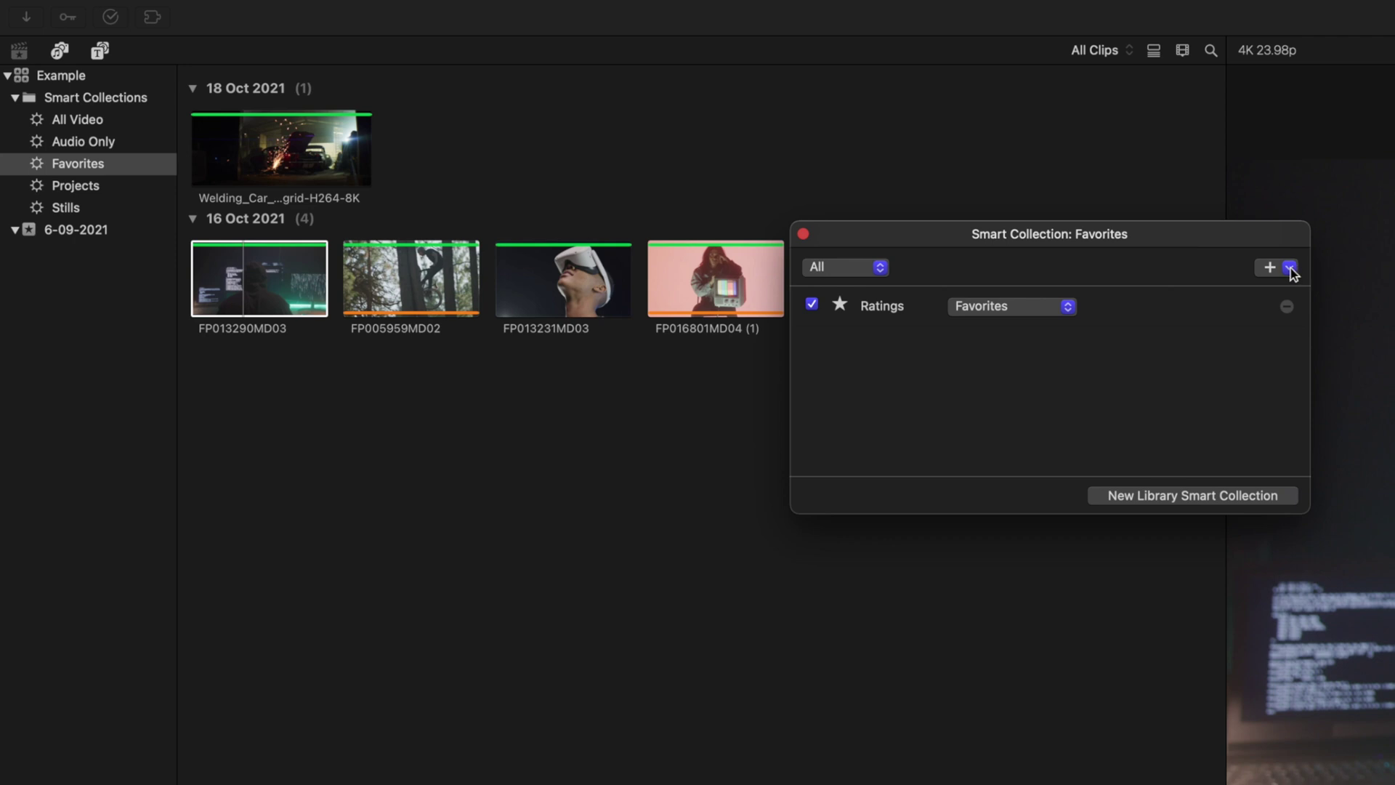
left_click(1290, 268)
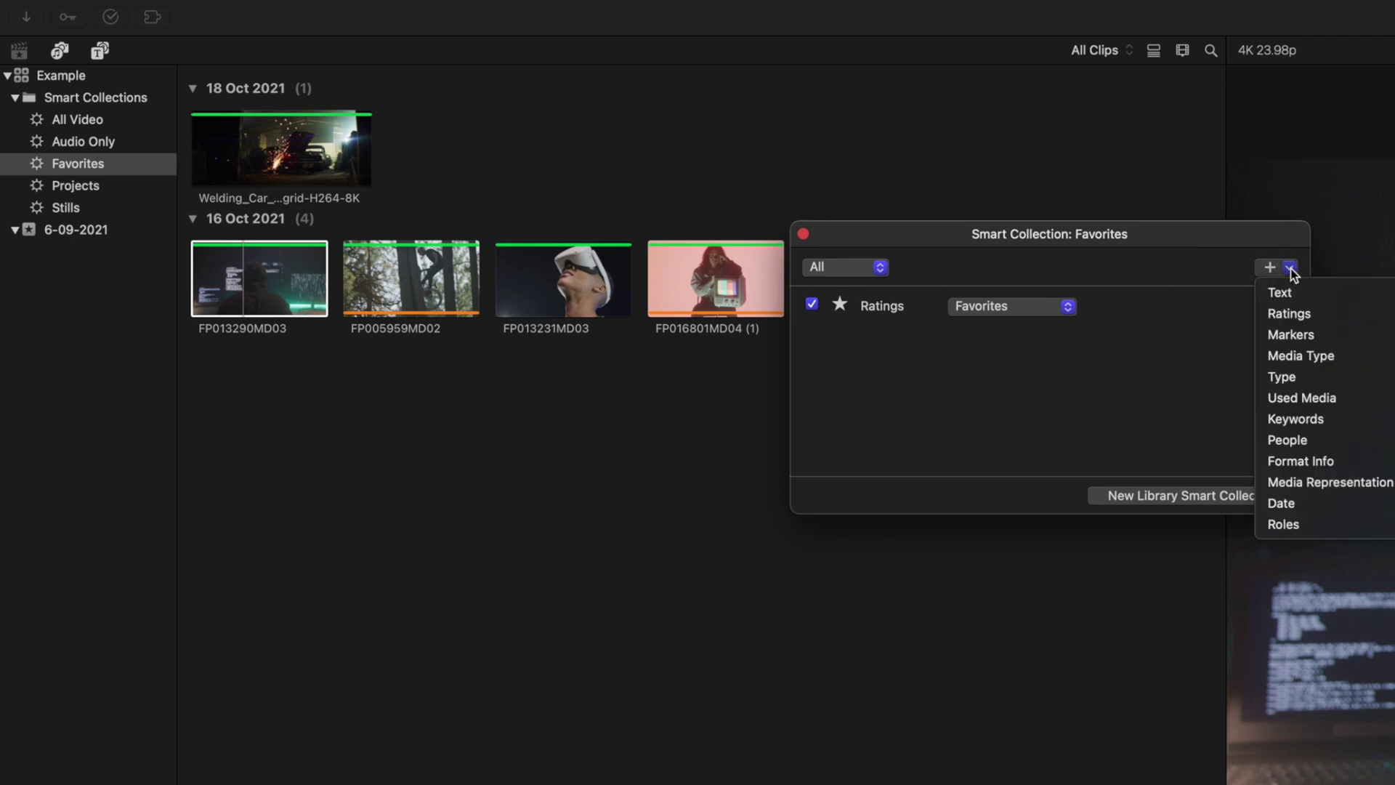
left_click(1318, 404)
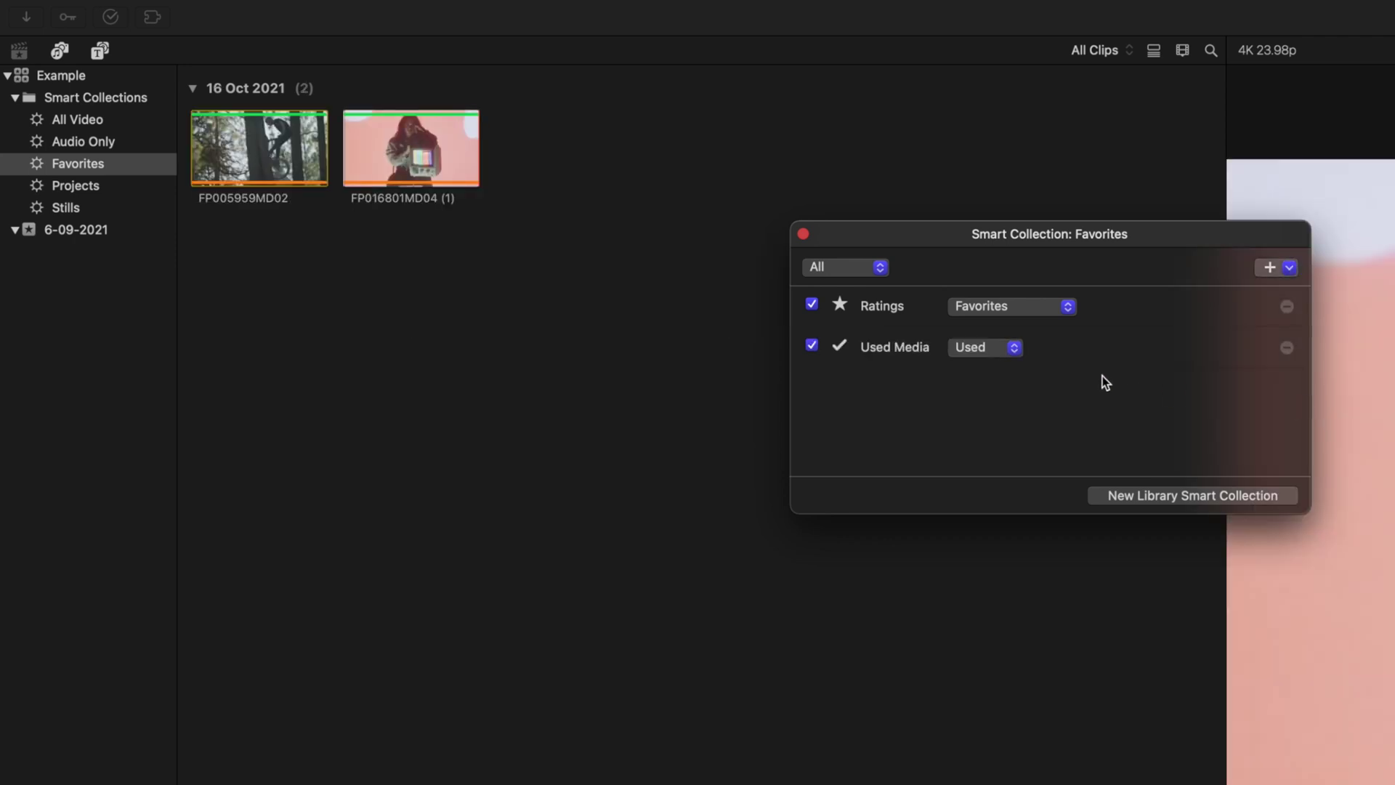
left_click(999, 349)
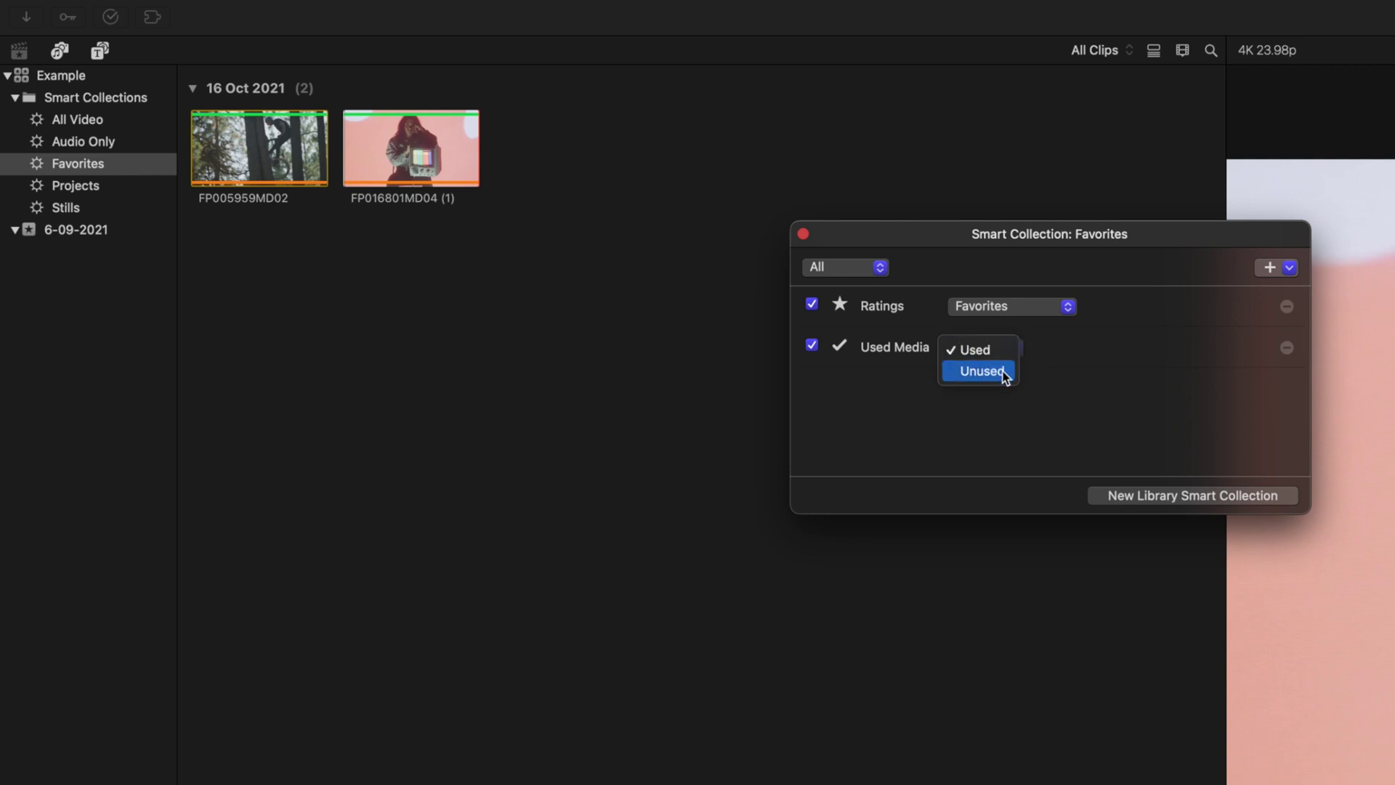
left_click(1004, 372)
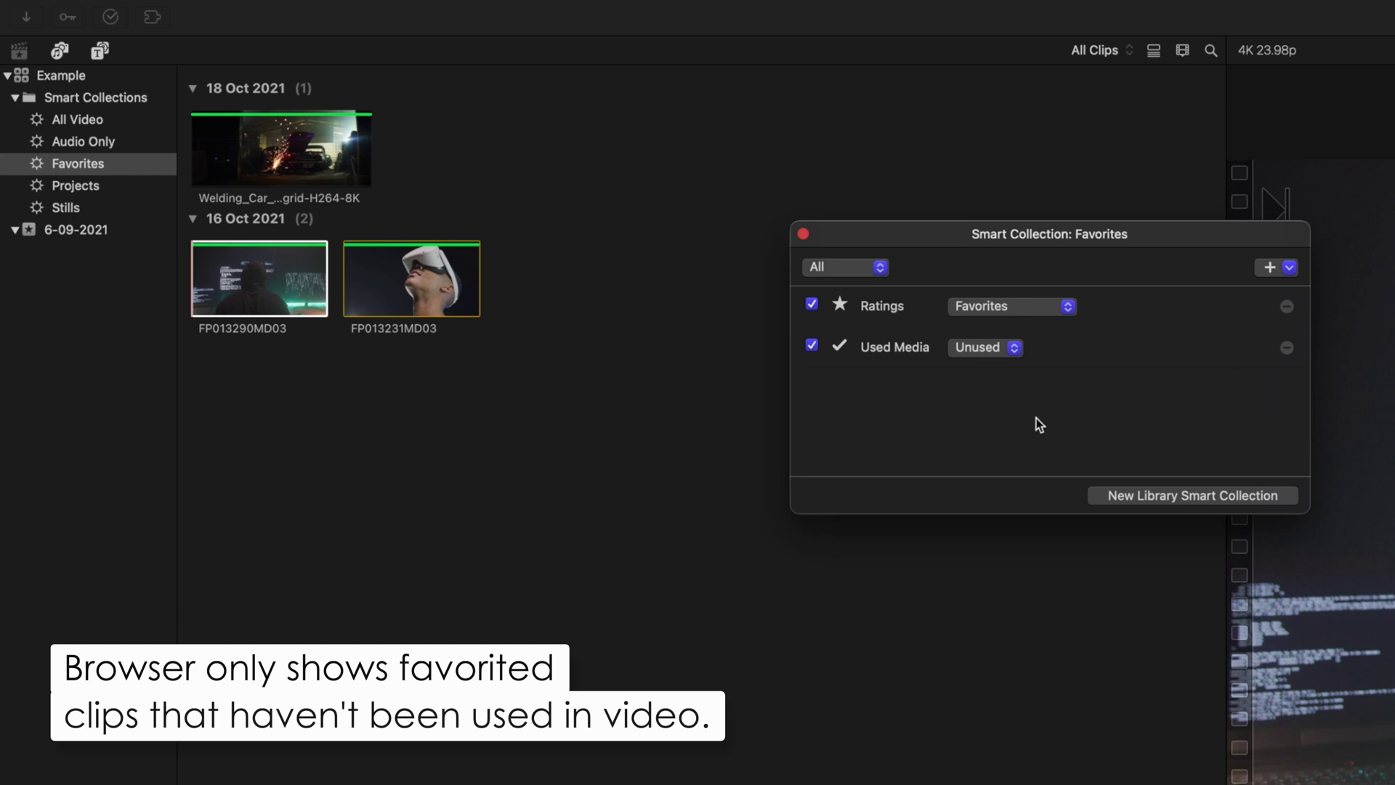
left_click(1150, 497)
Name the new smart collection 'Unused Favorites'.
type("UN")
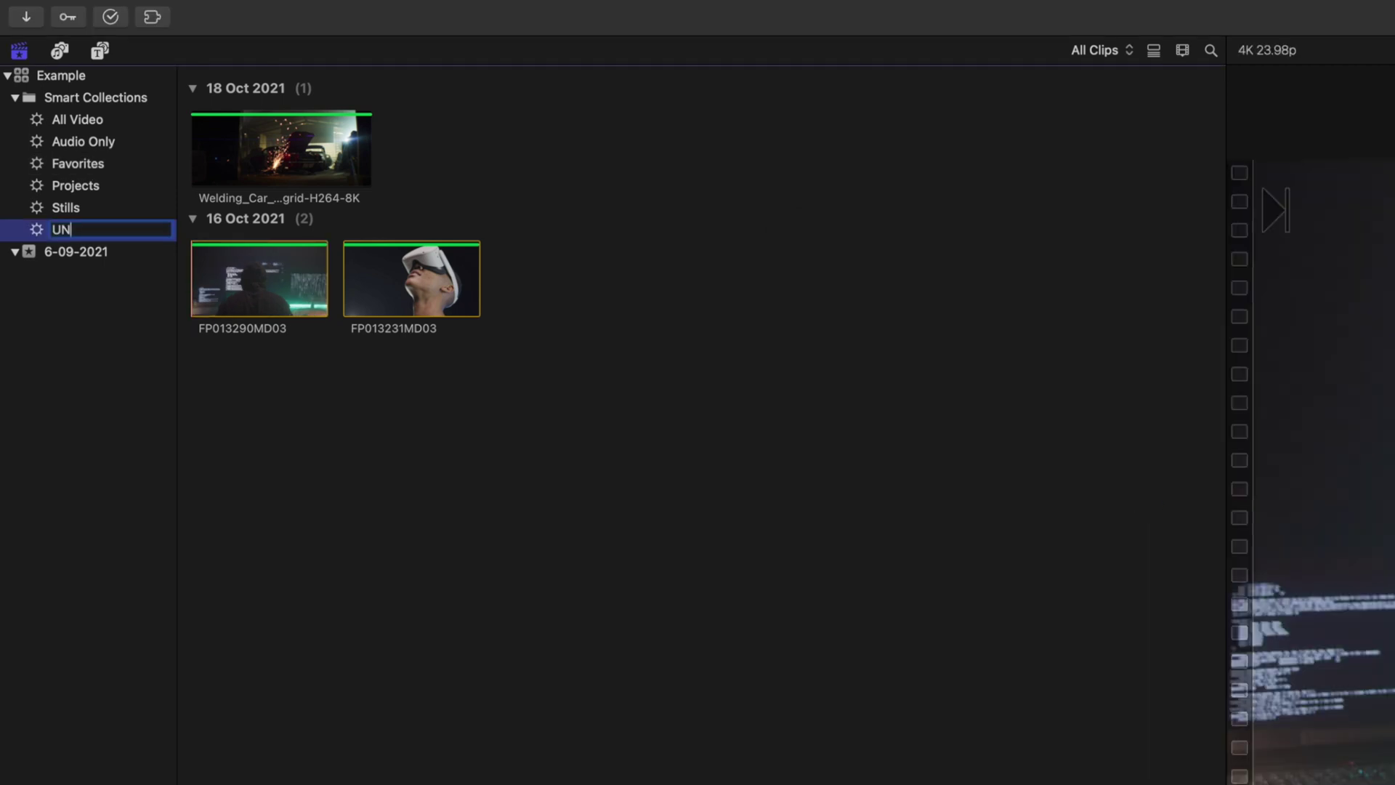
key("BackSpace")
type("nused Favorites")
key("Return")
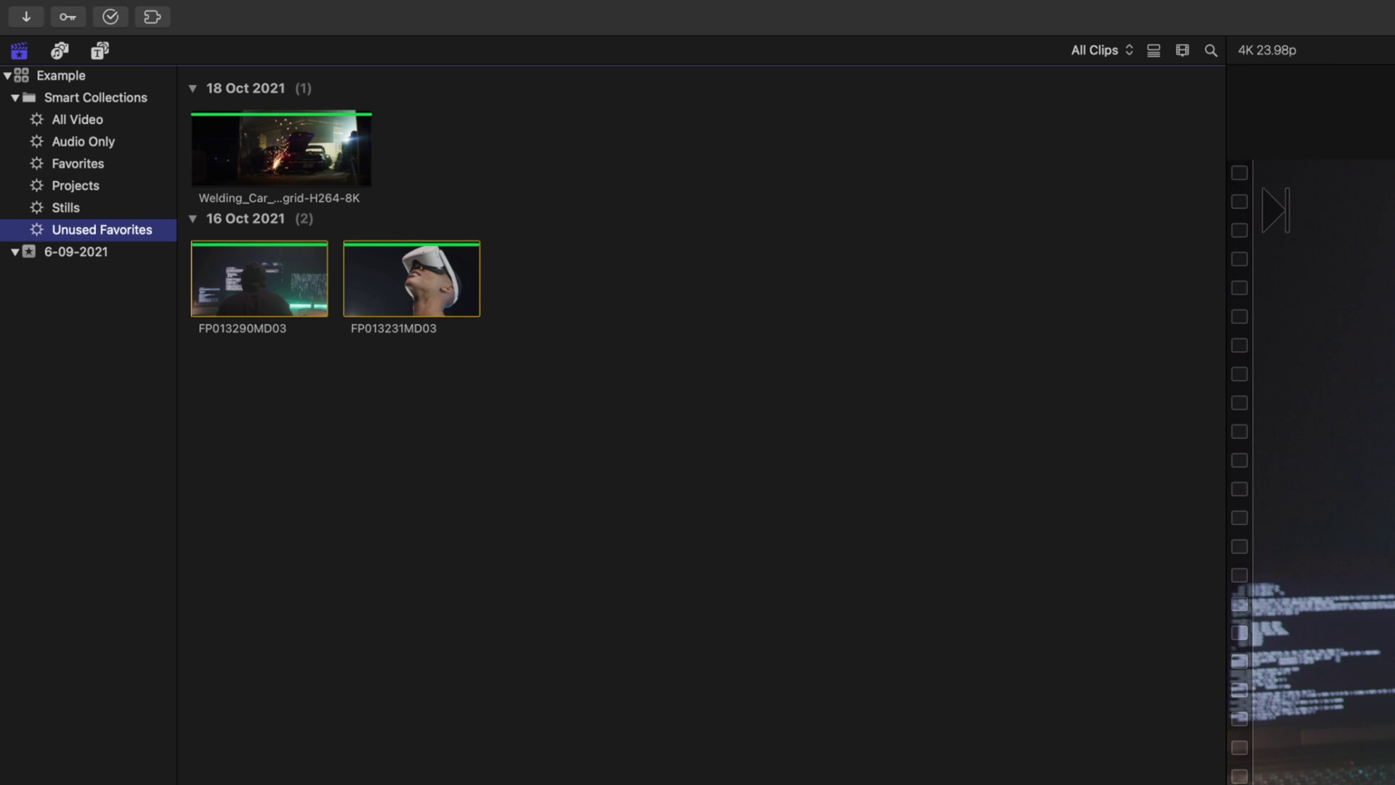